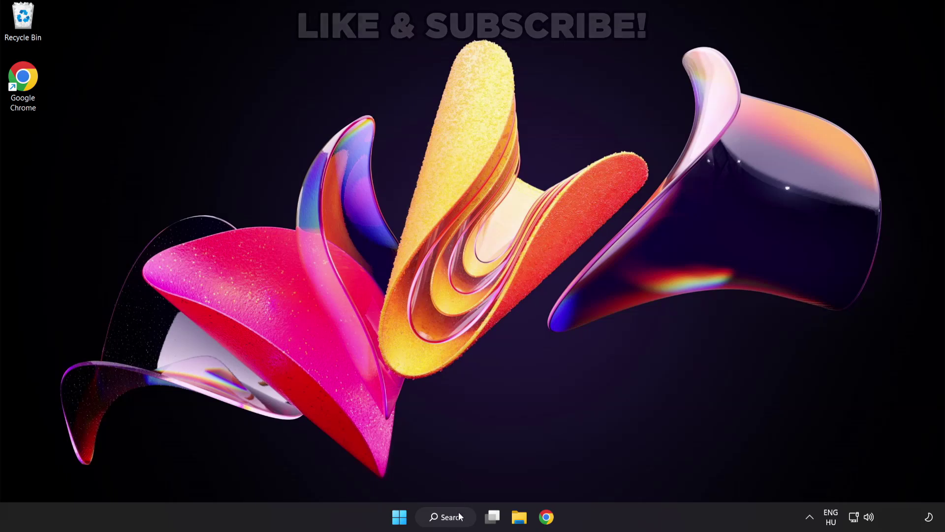
Search Windows for 'device manager'.
{"action": "left_click", "coordinate": [458, 524]}
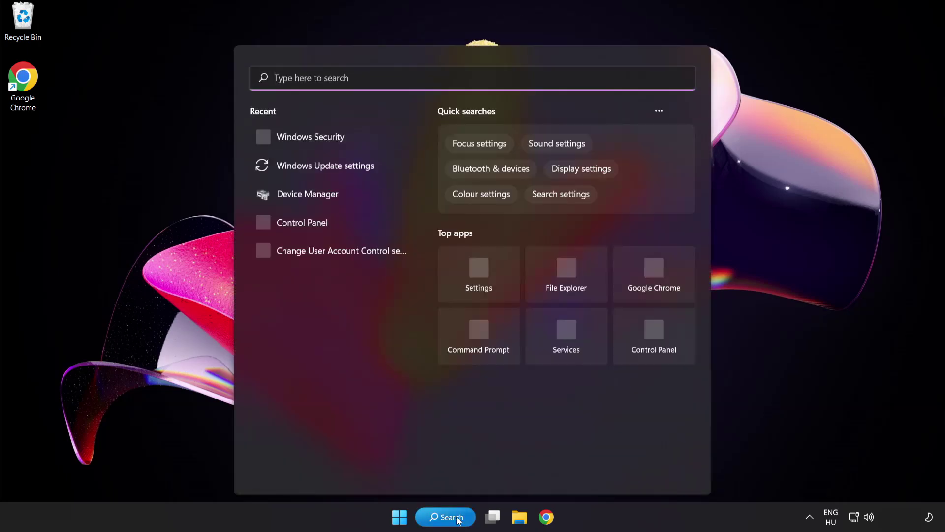
{"action": "type", "text": "d"}
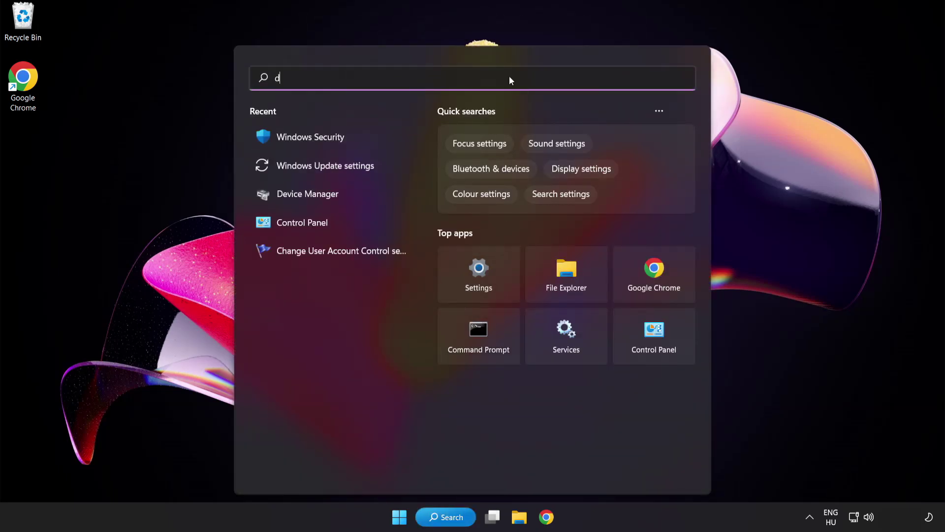
{"action": "type", "text": "evice manager"}
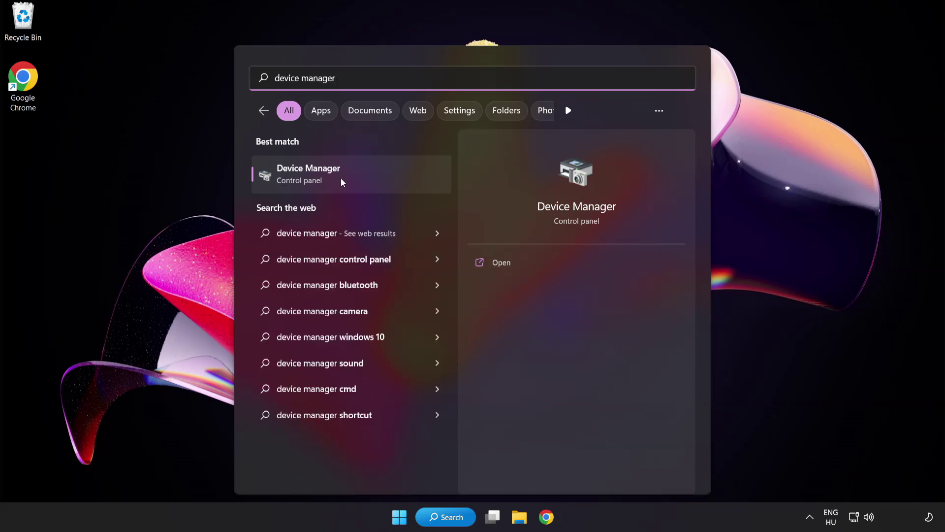
Open Device Manager and expand Display adapters to select the VMware SVGA 3D adapter.
{"action": "left_click", "coordinate": [378, 180]}
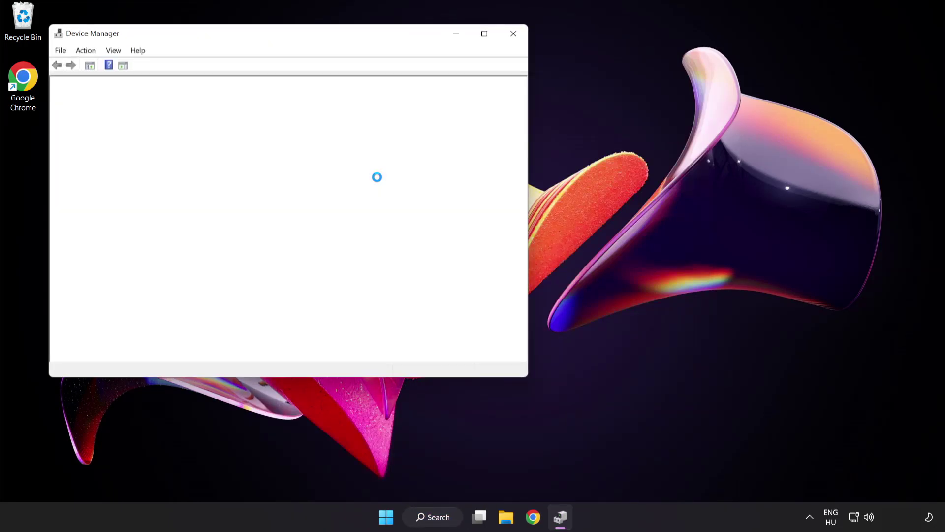
{"action": "left_click_drag", "start_coordinate": [303, 38], "coordinate": [463, 99]}
{"action": "left_click", "coordinate": [266, 202]}
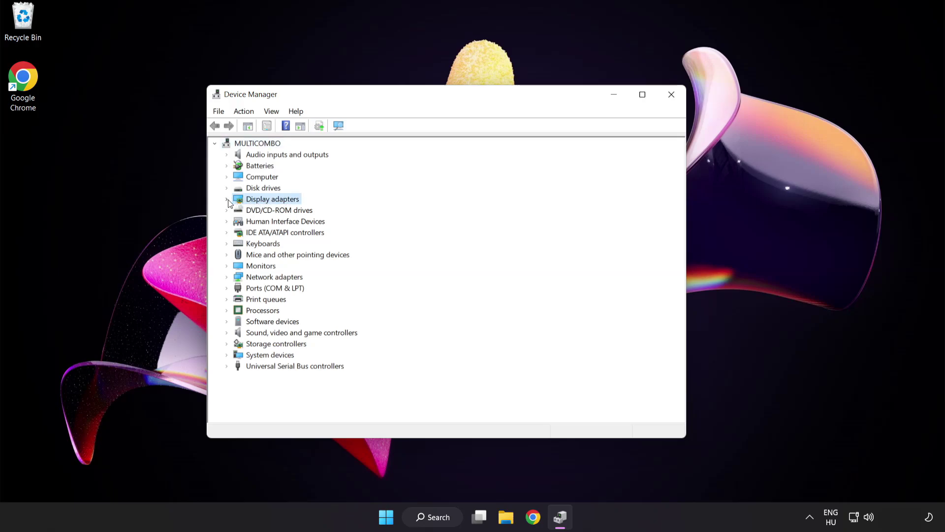
{"action": "left_click", "coordinate": [228, 200]}
{"action": "left_click", "coordinate": [283, 210]}
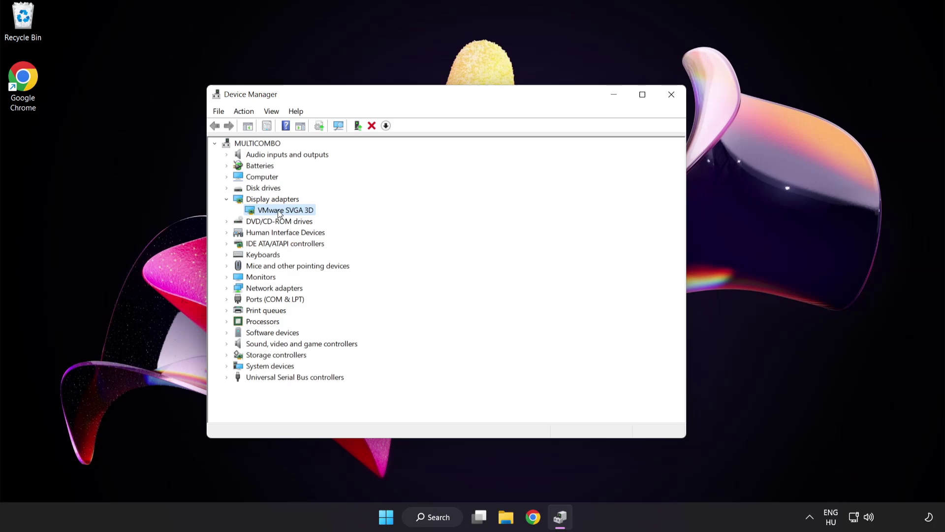
Search automatically for a newer VMware SVGA 3D driver, confirming the best driver is installed.
{"action": "right_click", "coordinate": [278, 210]}
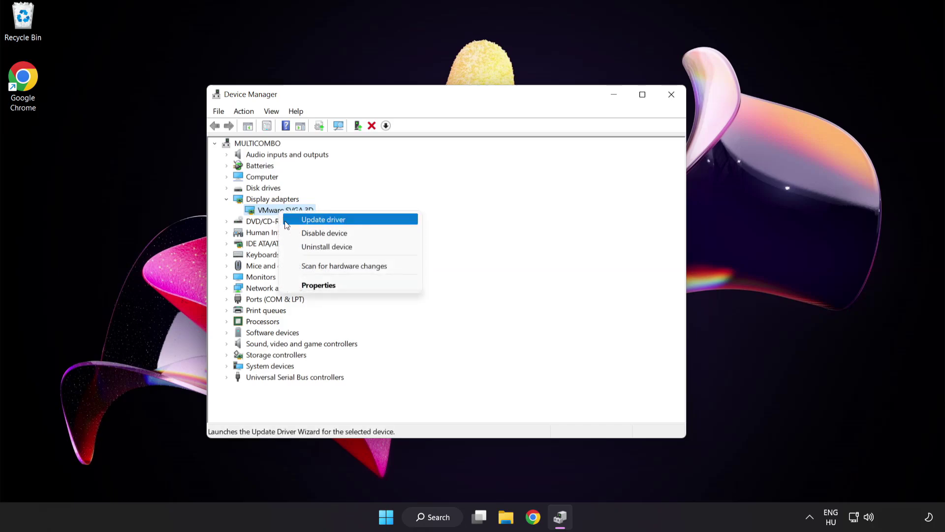
{"action": "left_click", "coordinate": [367, 219]}
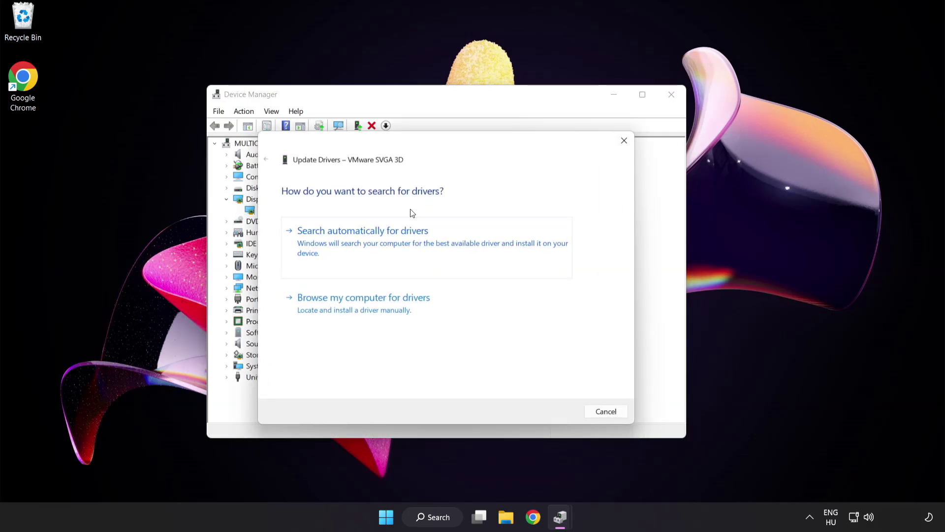
{"action": "left_click", "coordinate": [412, 241]}
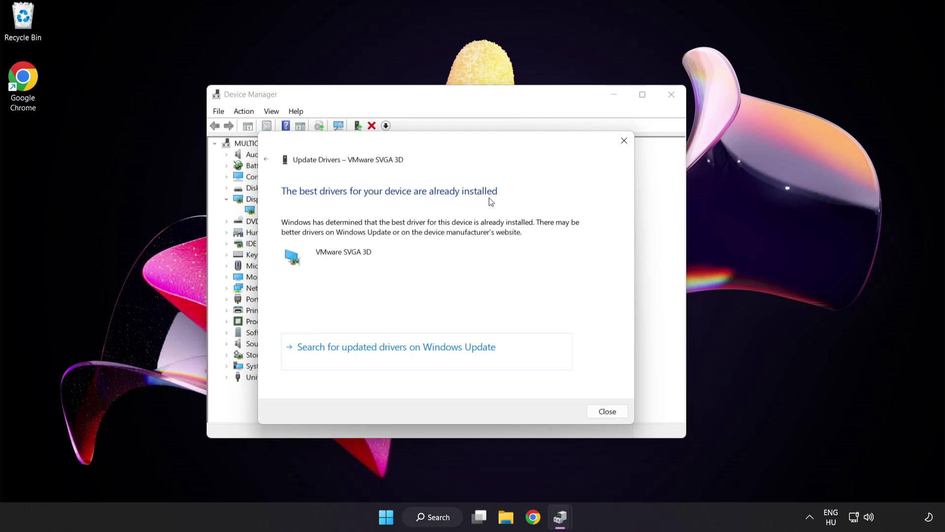
{"action": "left_click", "coordinate": [606, 413]}
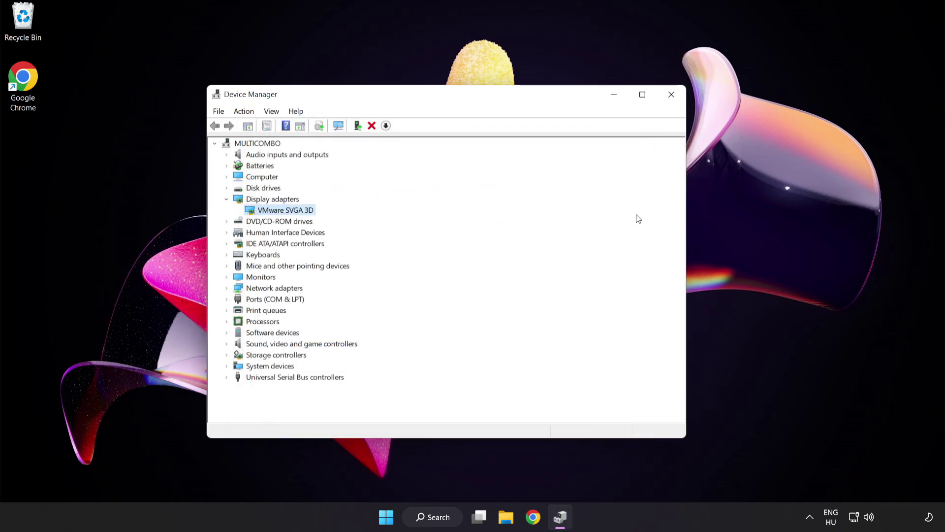
Close Device Manager and open Windows Update settings by searching 'update'.
{"action": "left_click", "coordinate": [670, 96]}
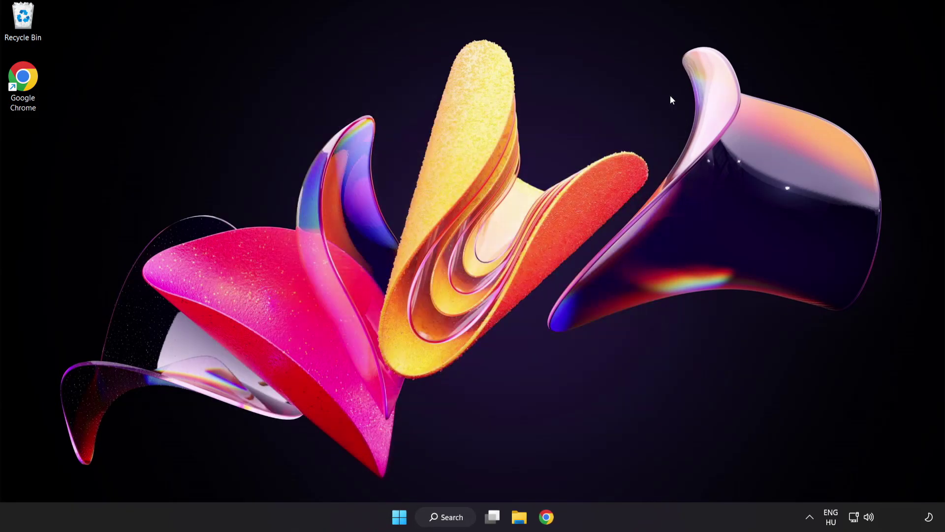
{"action": "left_click", "coordinate": [456, 518]}
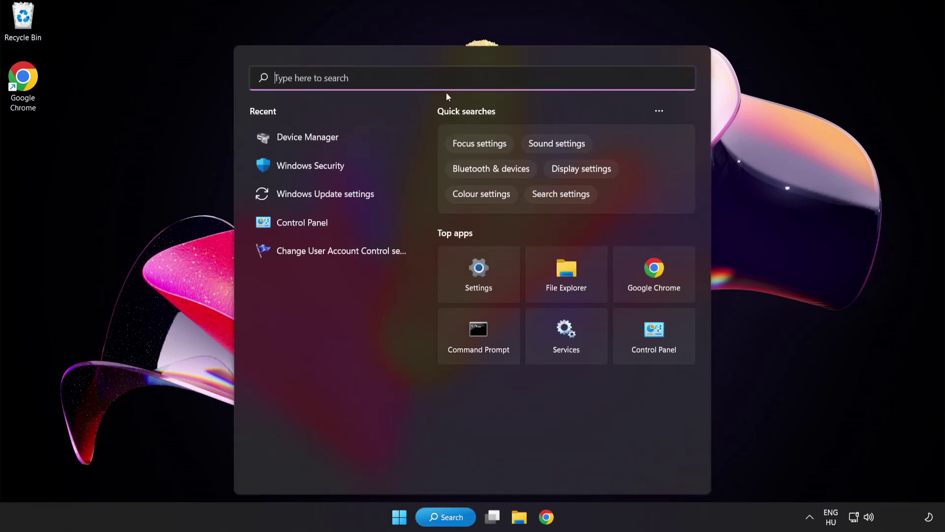
{"action": "type", "text": "update"}
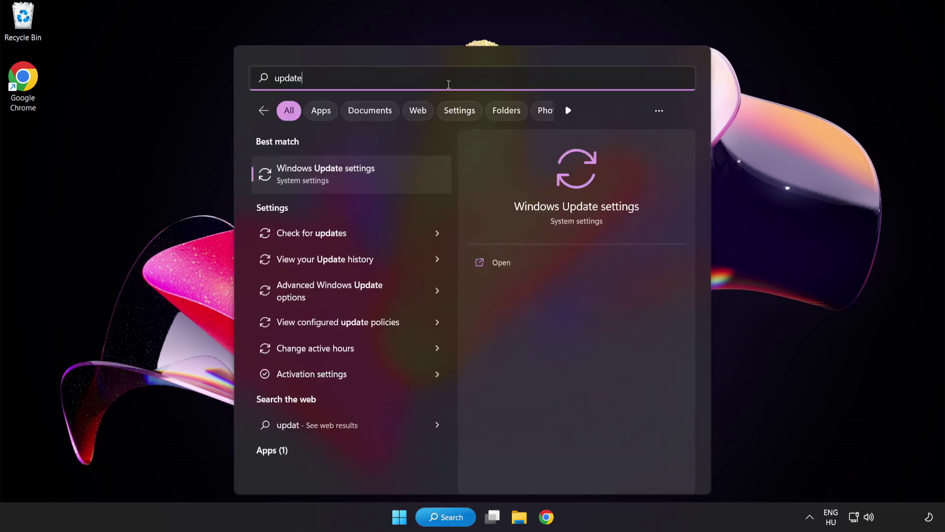
{"action": "left_click", "coordinate": [362, 182]}
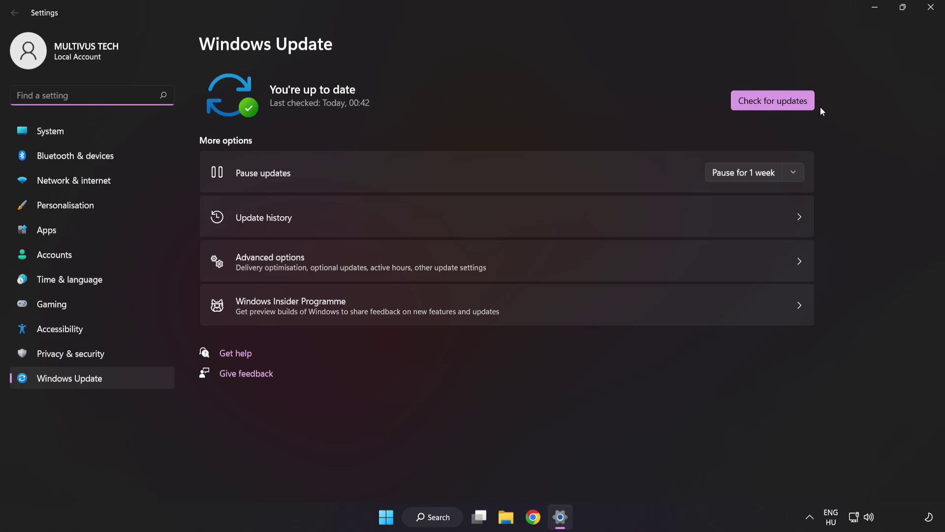
Run Check for updates, which reports up to date, then close Settings.
{"action": "left_click", "coordinate": [771, 109]}
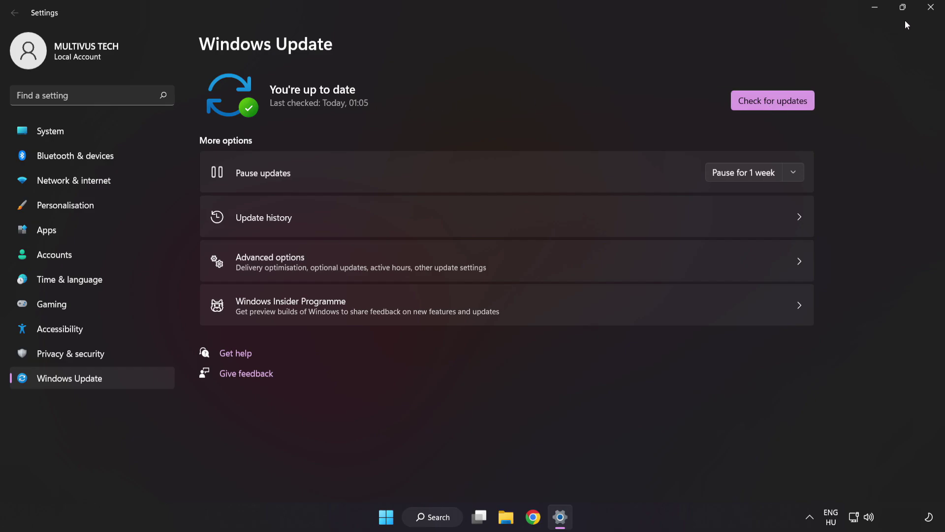
{"action": "left_click", "coordinate": [930, 10]}
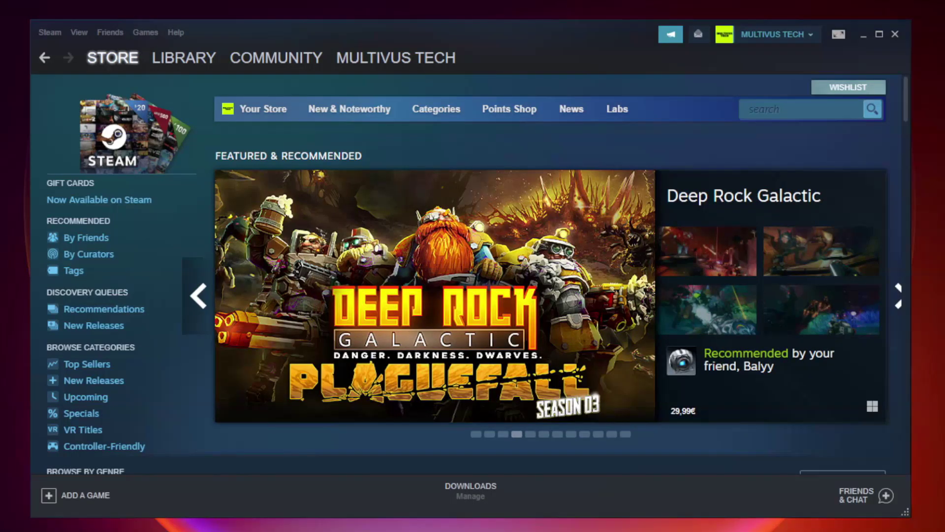
Open Properties for YOUR NOT WORKING GAME (Unturned) from the Steam Library.
{"action": "mouse_move", "coordinate": [162, 62]}
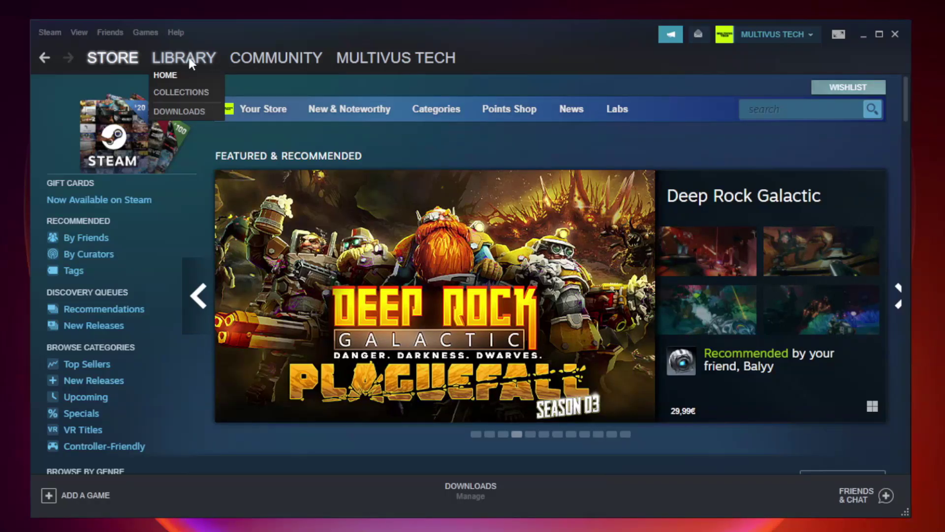
{"action": "left_click", "coordinate": [192, 63]}
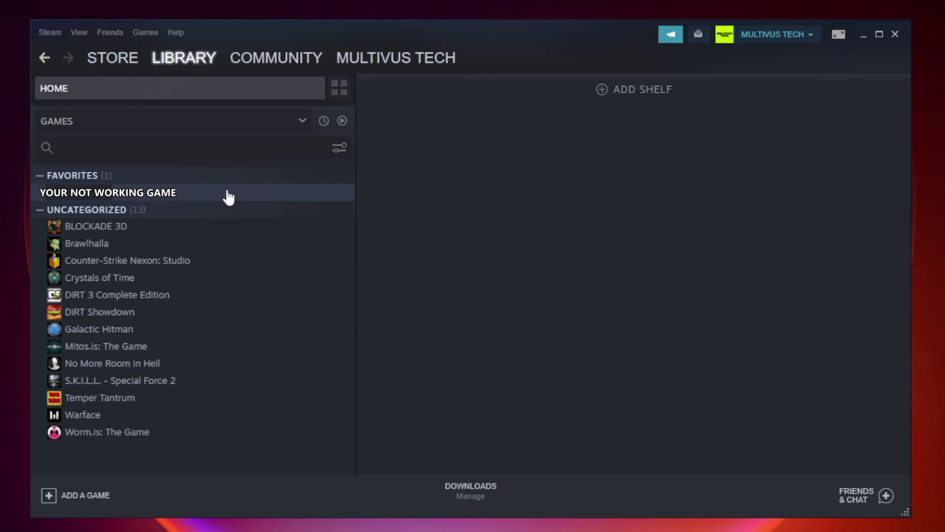
{"action": "right_click", "coordinate": [203, 194]}
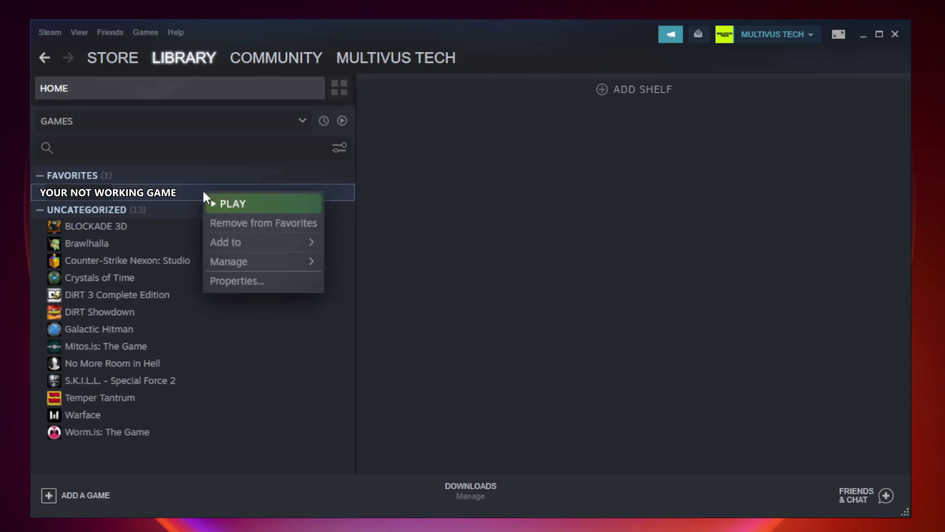
{"action": "left_click", "coordinate": [261, 279]}
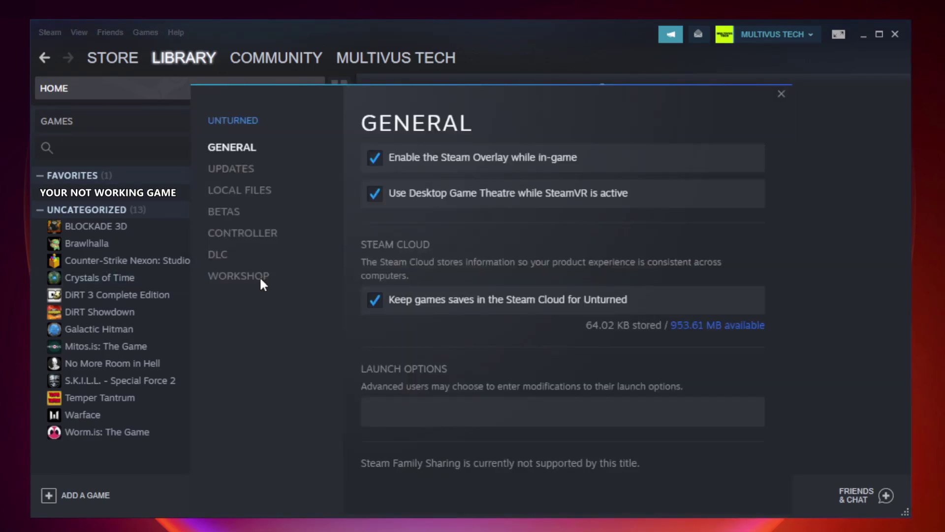
Verify the game's 9192 files under Local Files, then browse to its install folder.
{"action": "left_click", "coordinate": [252, 196]}
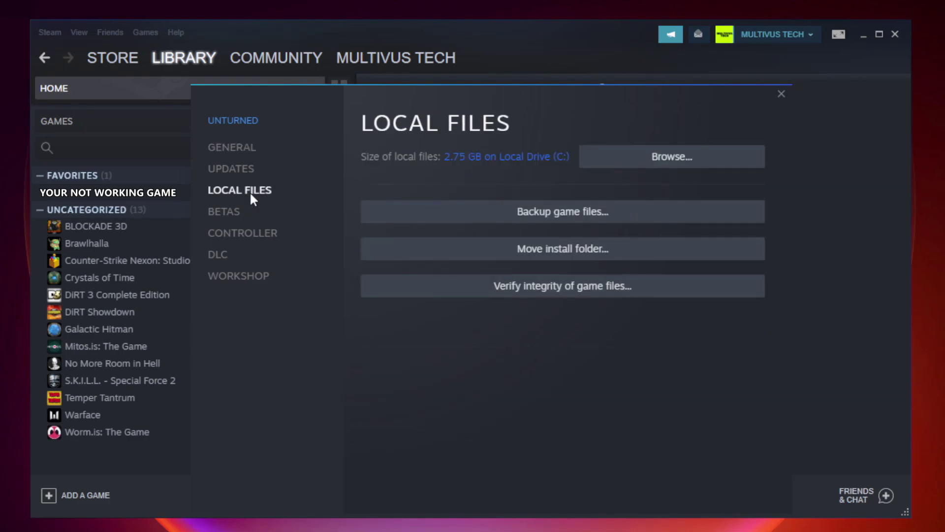
{"action": "left_click", "coordinate": [572, 294]}
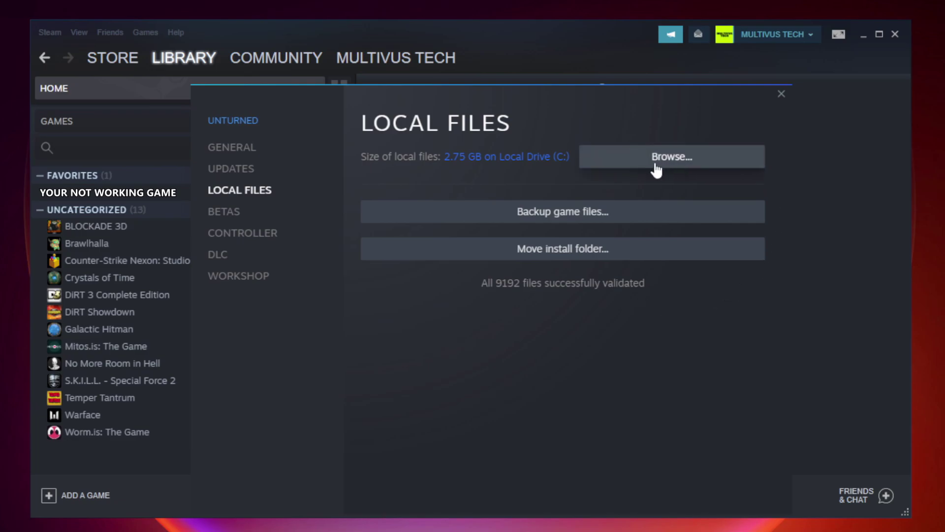
{"action": "left_click", "coordinate": [675, 163]}
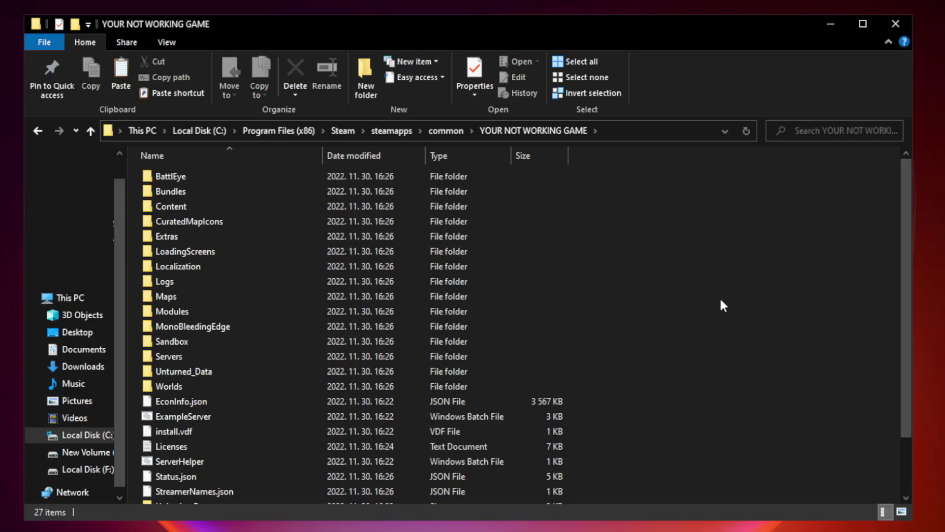
Open the Properties dialog of the YOUR NOT WORKING GAME shortcut and move it into full view.
{"action": "left_click_drag", "start_coordinate": [907, 258], "coordinate": [908, 339]}
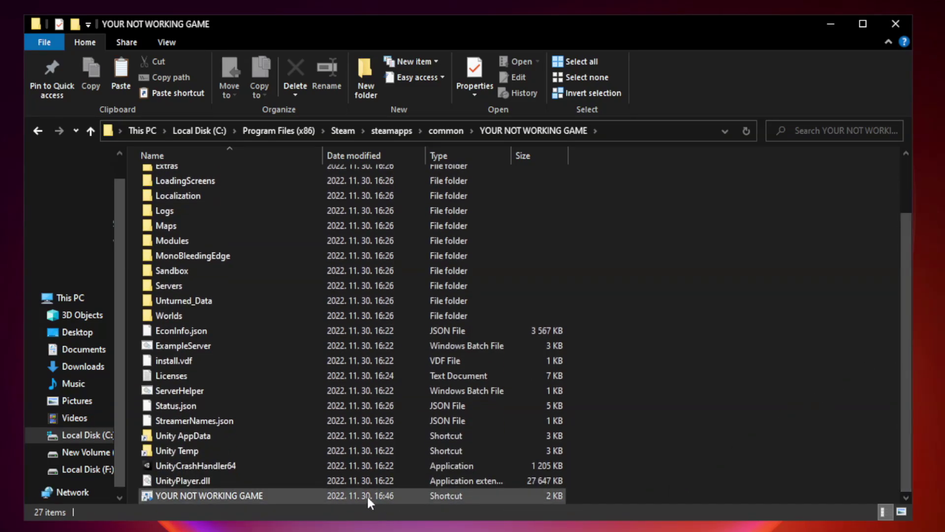
{"action": "left_click", "coordinate": [308, 496]}
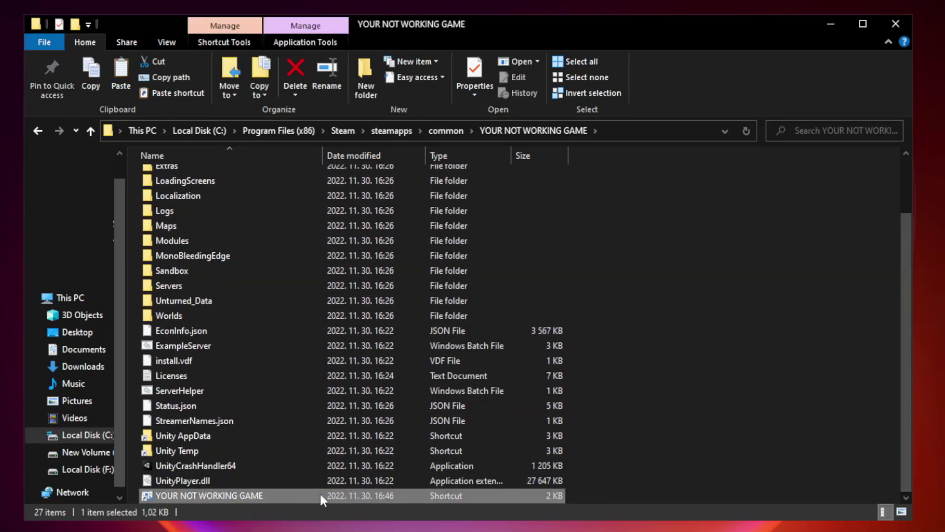
{"action": "right_click", "coordinate": [322, 497]}
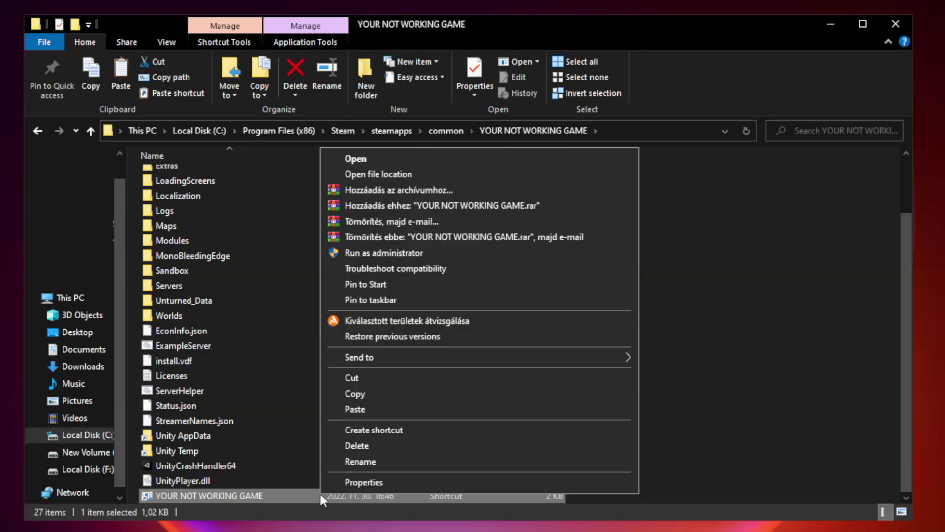
{"action": "left_click", "coordinate": [476, 483]}
{"action": "left_click_drag", "start_coordinate": [469, 266], "coordinate": [472, 113]}
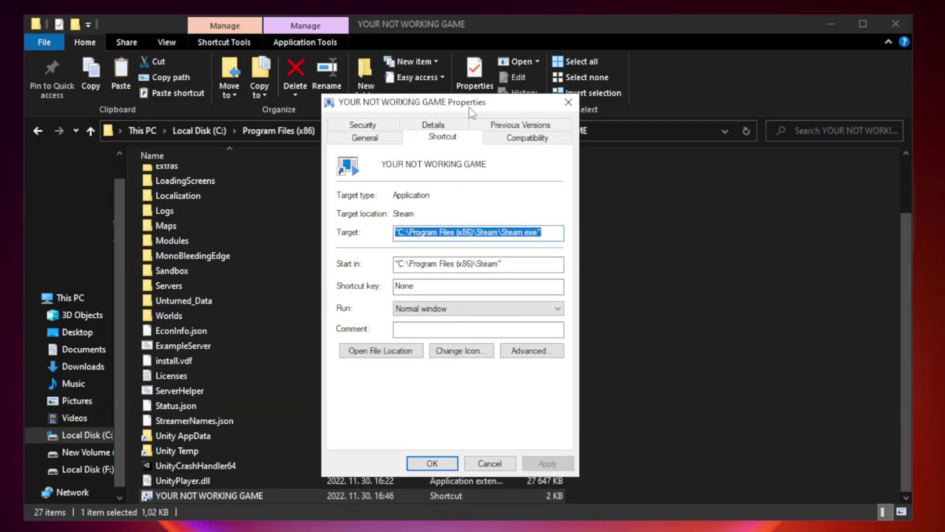
Set the shortcut to Windows 8 compatibility mode with fullscreen optimizations disabled, apply, and close Explorer.
{"action": "left_click", "coordinate": [523, 140]}
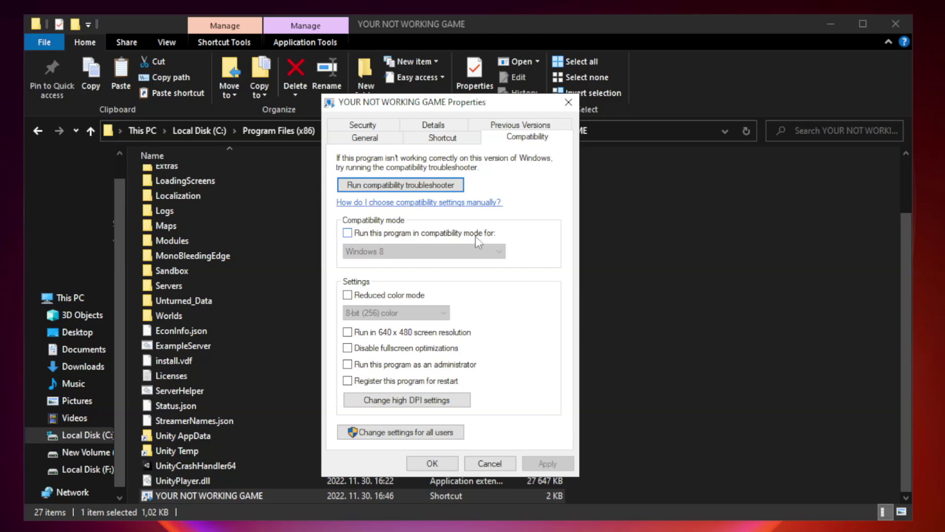
{"action": "left_click", "coordinate": [376, 235]}
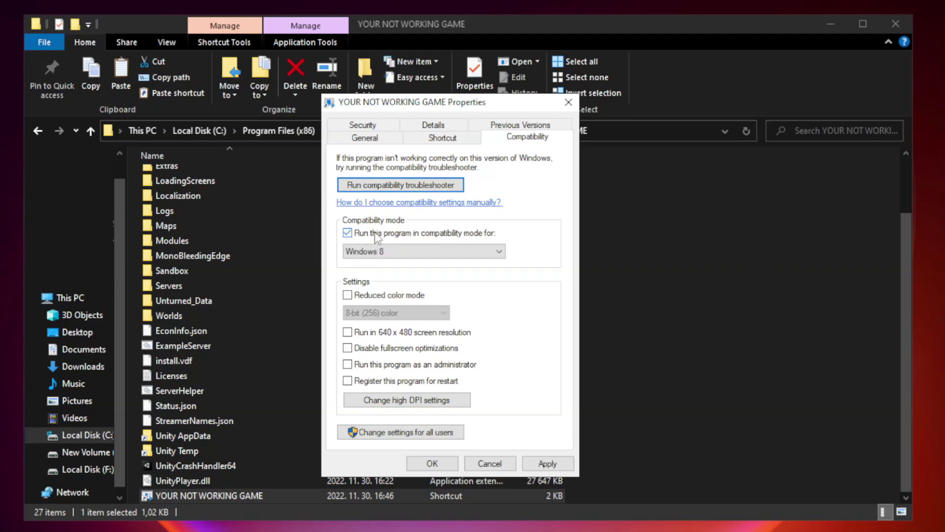
{"action": "left_click", "coordinate": [416, 251]}
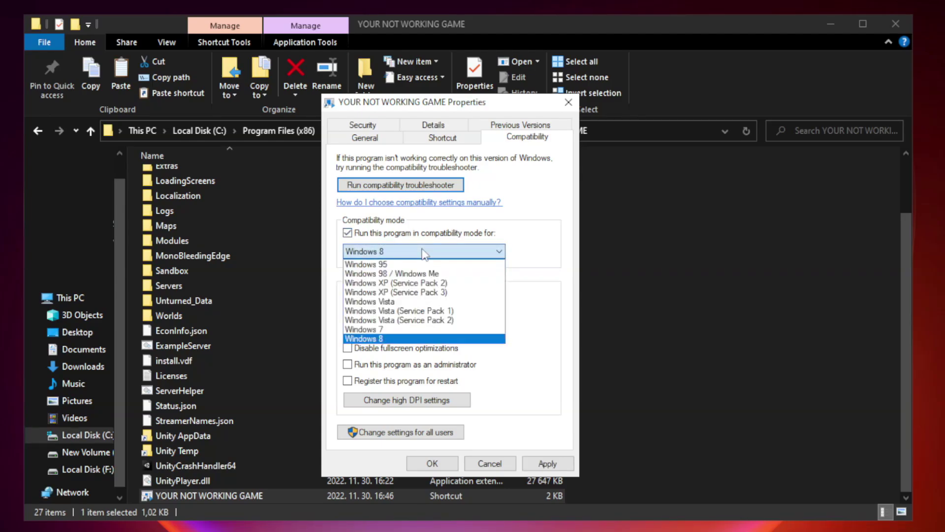
{"action": "left_click", "coordinate": [399, 338]}
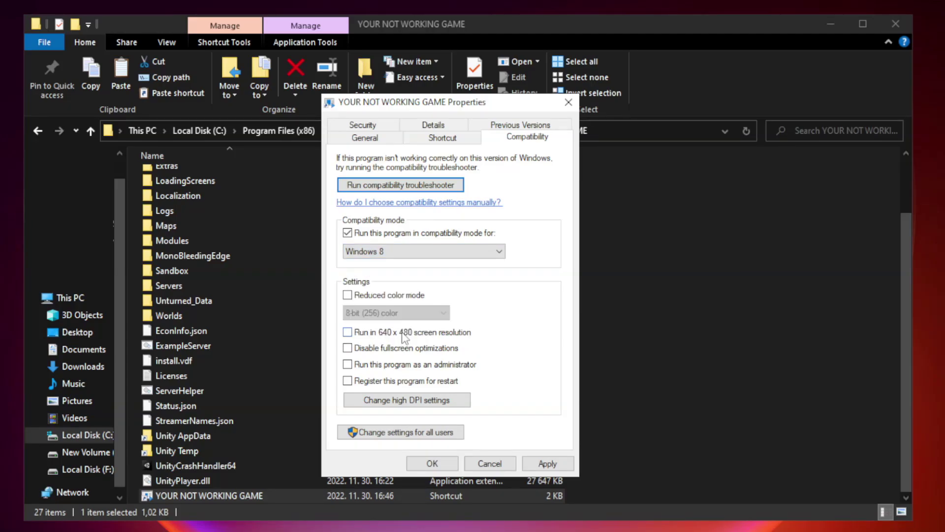
{"action": "left_click", "coordinate": [370, 351]}
{"action": "left_click", "coordinate": [546, 465]}
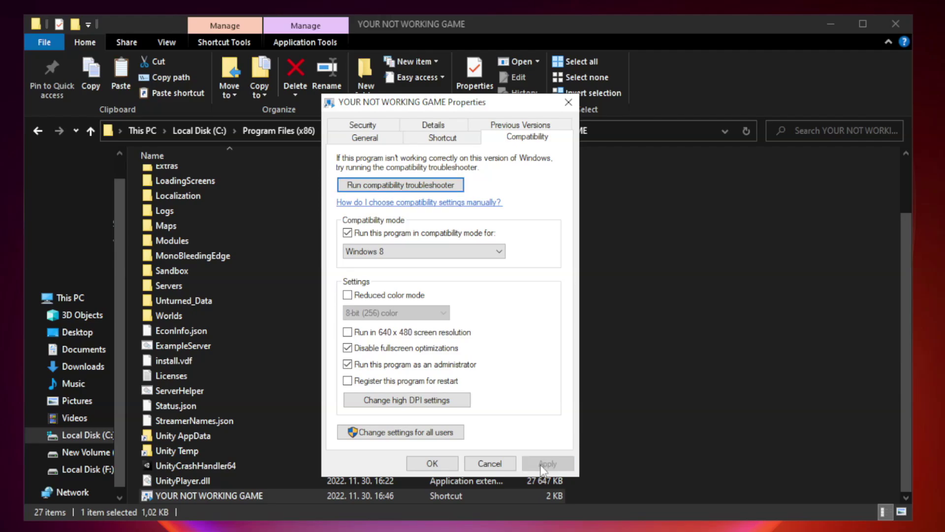
{"action": "left_click", "coordinate": [432, 464]}
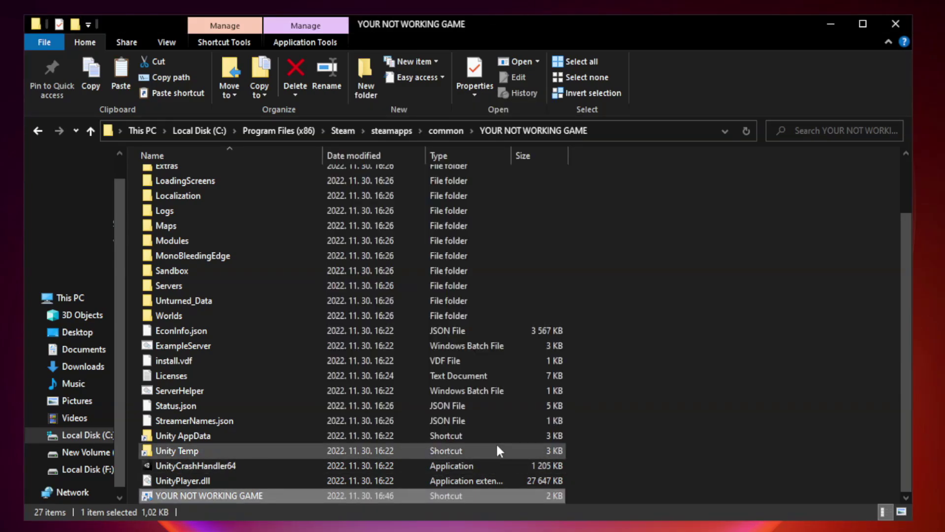
{"action": "left_click", "coordinate": [895, 26]}
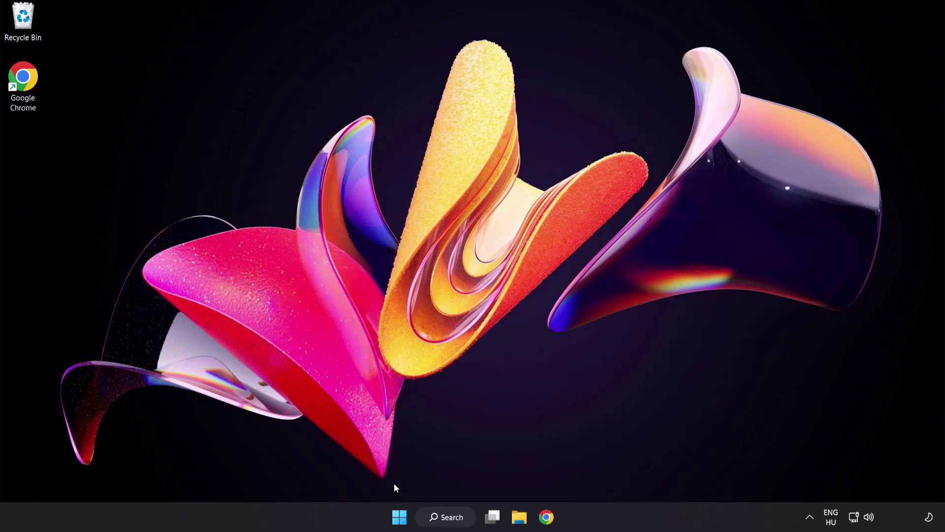
Launch Task Manager from the Start button's Win+X menu.
{"action": "right_click", "coordinate": [403, 520]}
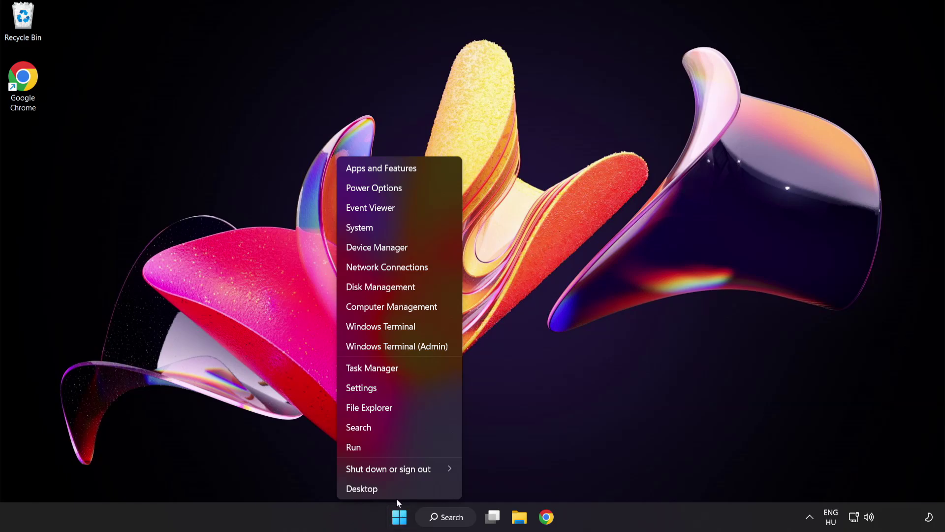
{"action": "left_click", "coordinate": [409, 370]}
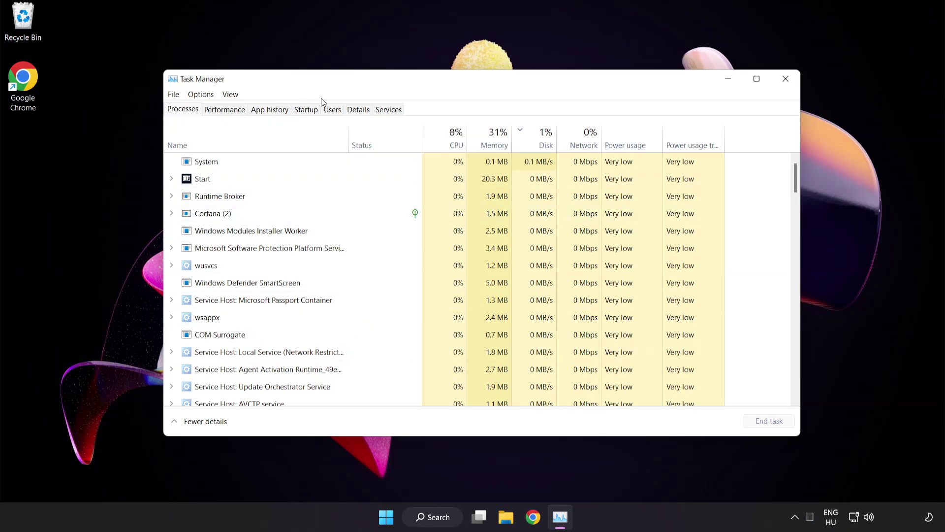
Disable Cortana, Phone Link, Terminal and Windows Security notification icon on the Startup tab, then close Task Manager.
{"action": "left_click", "coordinate": [312, 112]}
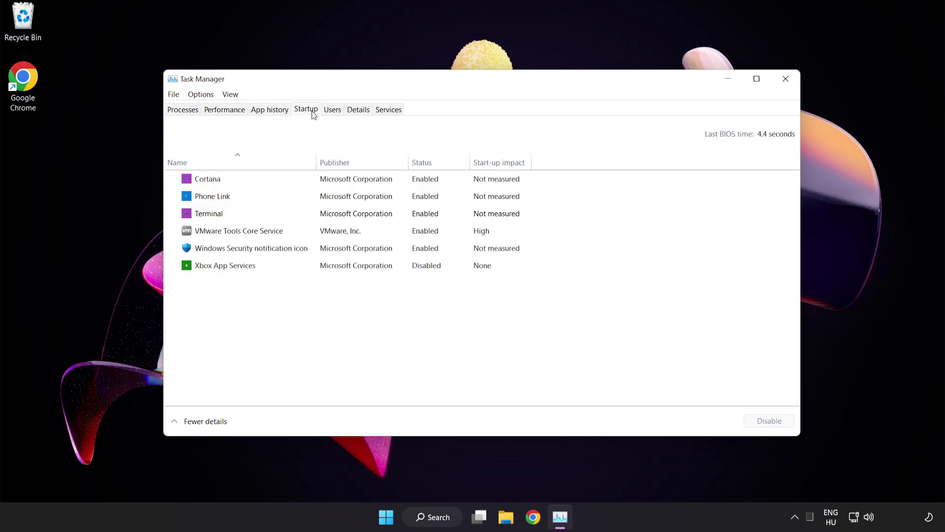
{"action": "left_click", "coordinate": [314, 184]}
{"action": "left_click", "coordinate": [769, 422]}
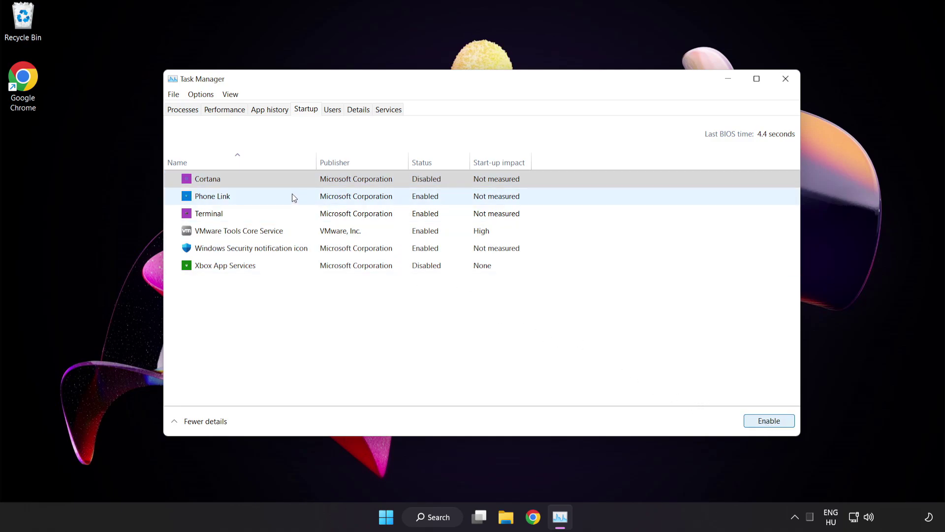
{"action": "left_click", "coordinate": [292, 195]}
{"action": "left_click", "coordinate": [766, 422]}
{"action": "left_click", "coordinate": [300, 214]}
{"action": "left_click", "coordinate": [768, 421]}
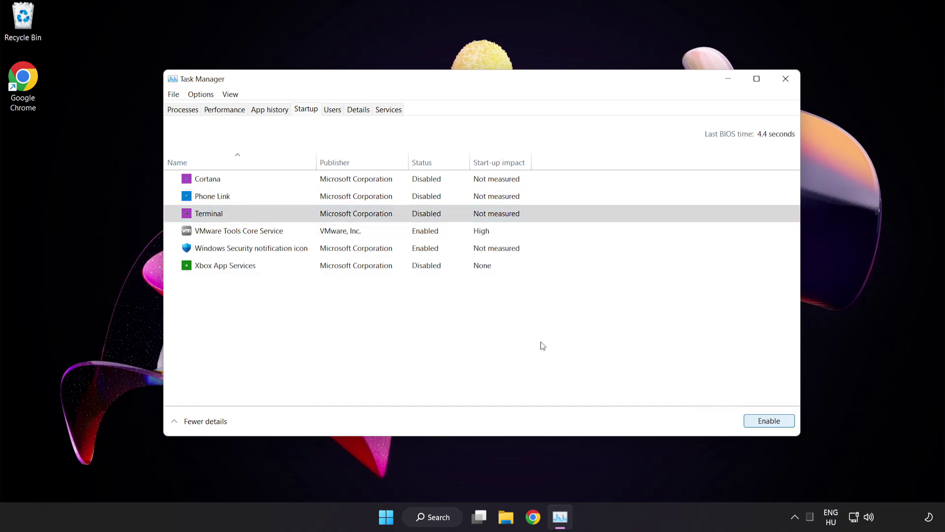
{"action": "left_click", "coordinate": [319, 251]}
{"action": "left_click", "coordinate": [763, 425]}
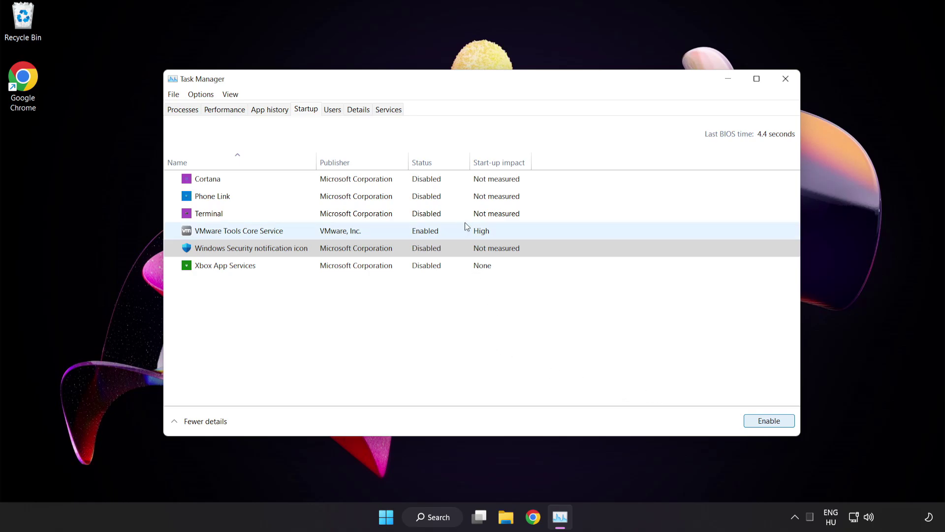
{"action": "left_click", "coordinate": [786, 80]}
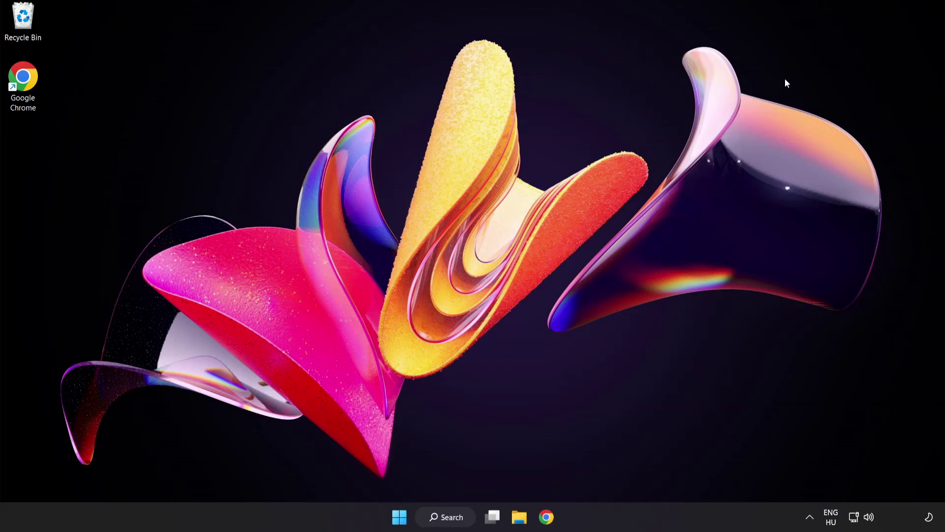
Download the DirectX End-User Runtime Web Installer from the Chrome download page.
{"action": "left_click", "coordinate": [545, 516]}
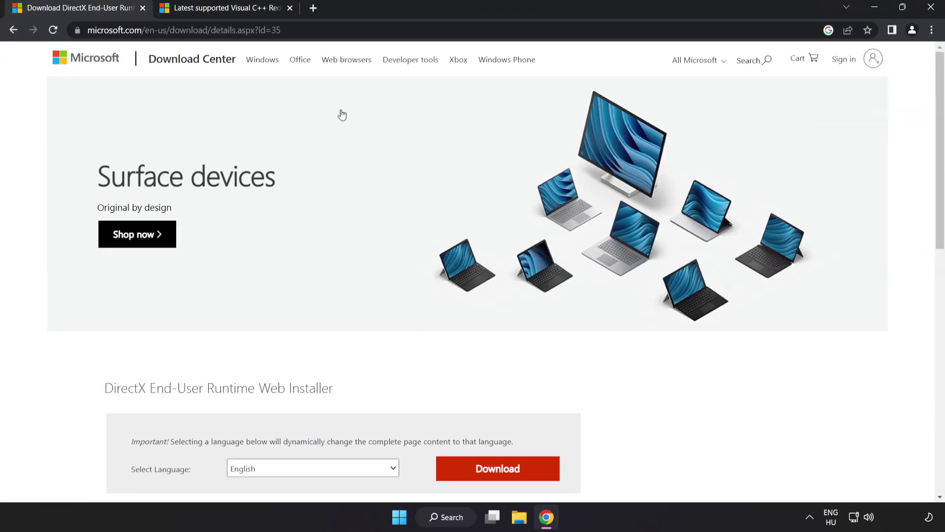
{"action": "left_click", "coordinate": [381, 30]}
{"action": "left_click", "coordinate": [381, 29]}
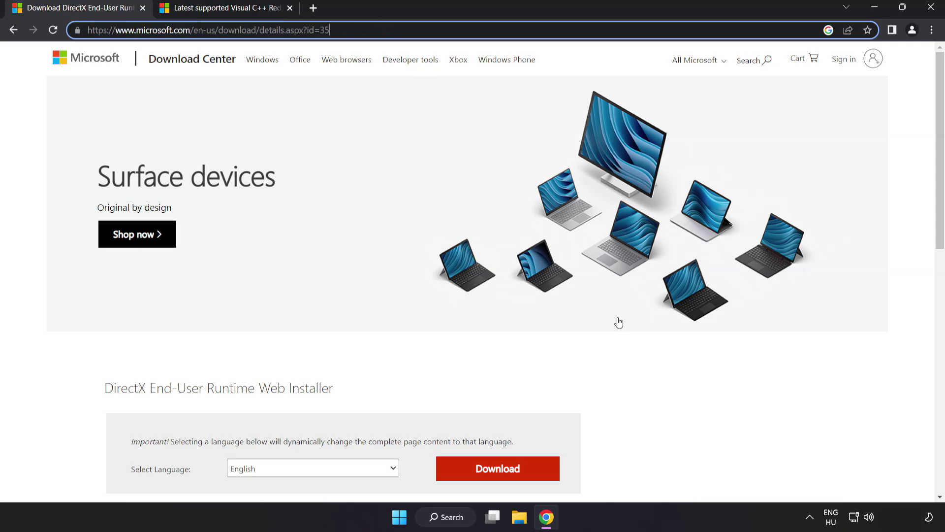
{"action": "left_click", "coordinate": [660, 401]}
{"action": "scroll", "coordinate": [554, 325], "scroll_direction": "down", "scroll_amount": 2}
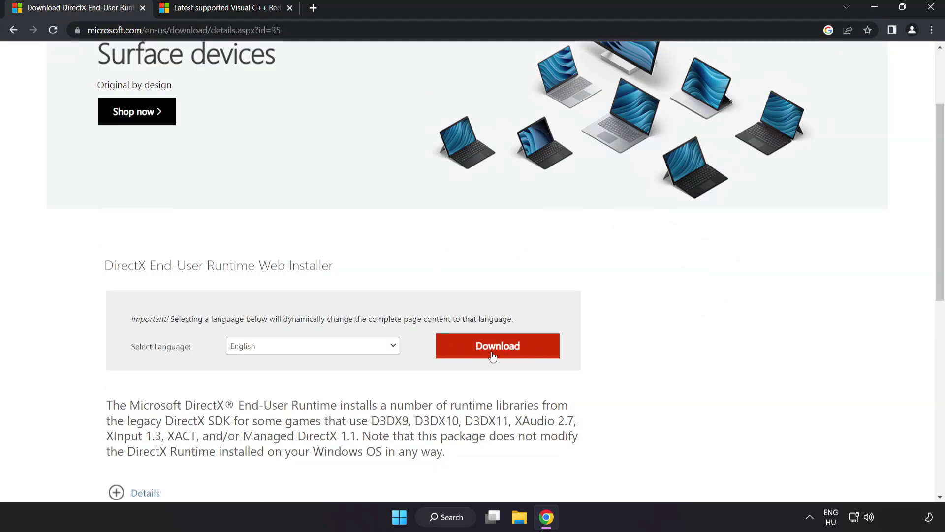
{"action": "left_click", "coordinate": [509, 355]}
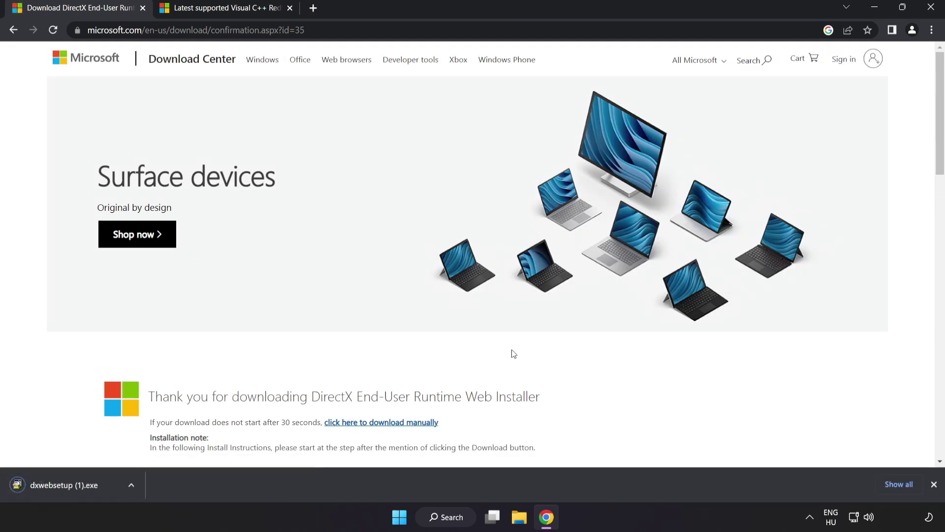
Run the DirectX installer, accept the license, decline the Bing Bar, finish, and close the page.
{"action": "left_click", "coordinate": [79, 486]}
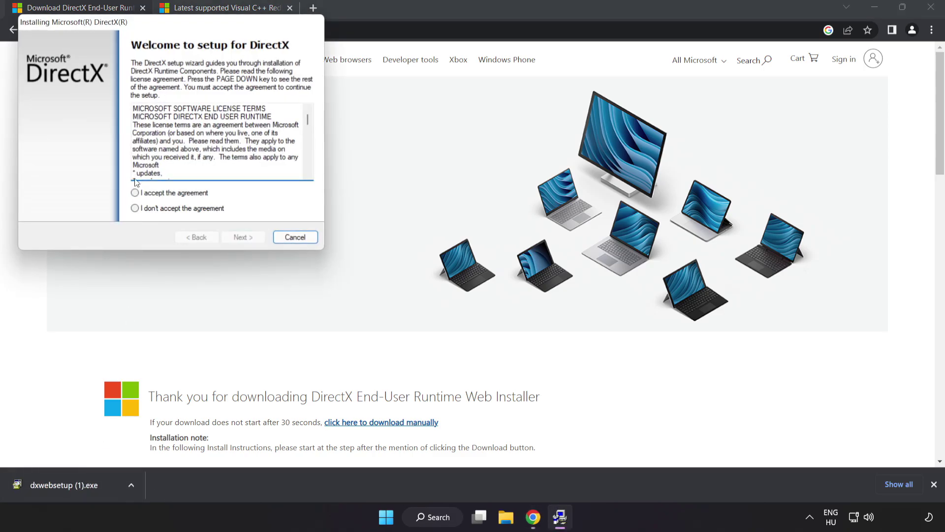
{"action": "left_click_drag", "start_coordinate": [142, 23], "coordinate": [431, 122]}
{"action": "scroll", "coordinate": [595, 232], "scroll_direction": "down", "scroll_amount": 15}
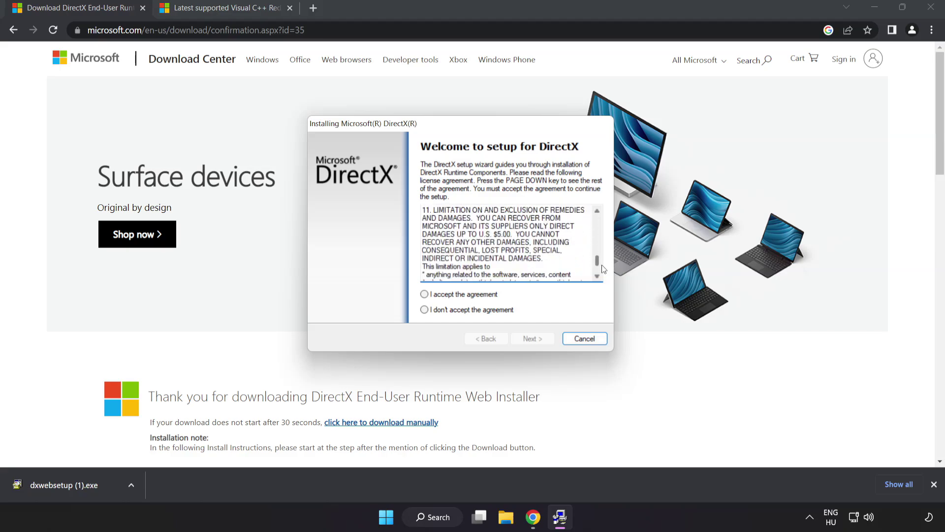
{"action": "left_click", "coordinate": [442, 295]}
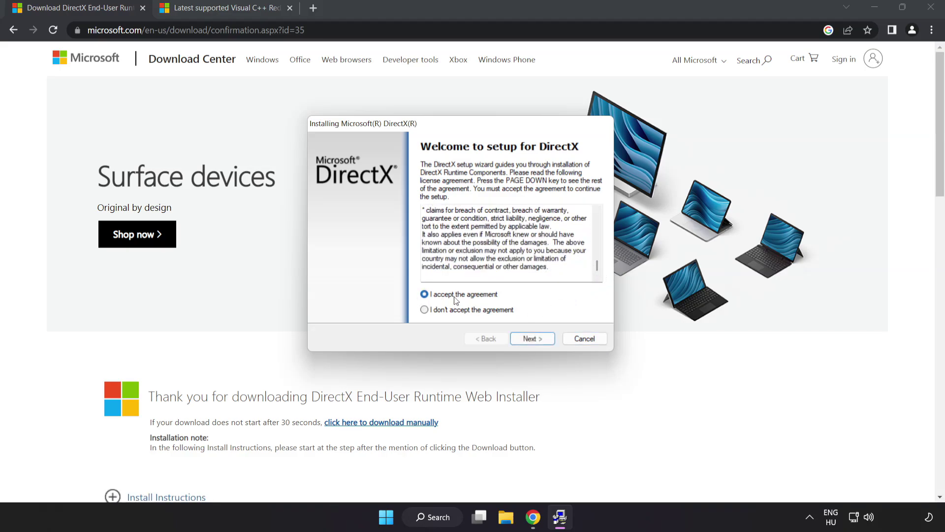
{"action": "left_click", "coordinate": [532, 340]}
{"action": "left_click", "coordinate": [418, 251]}
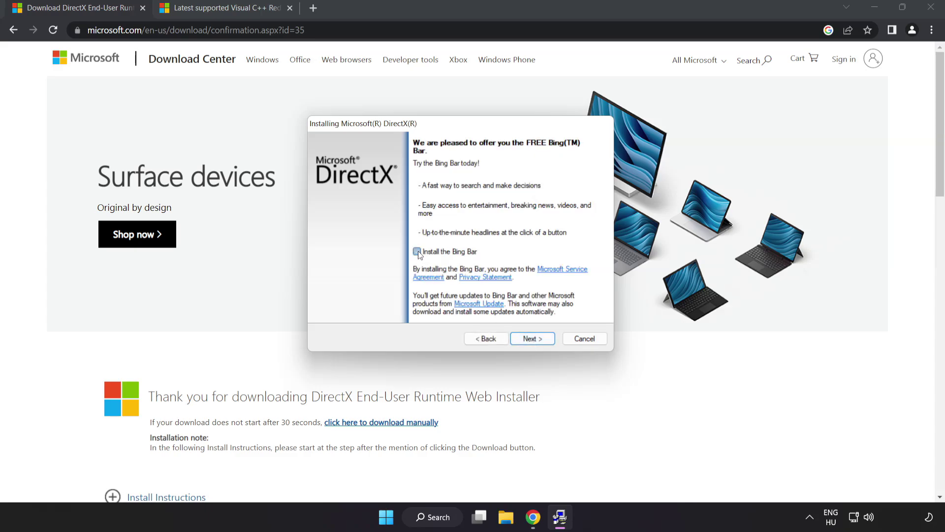
{"action": "left_click", "coordinate": [535, 338]}
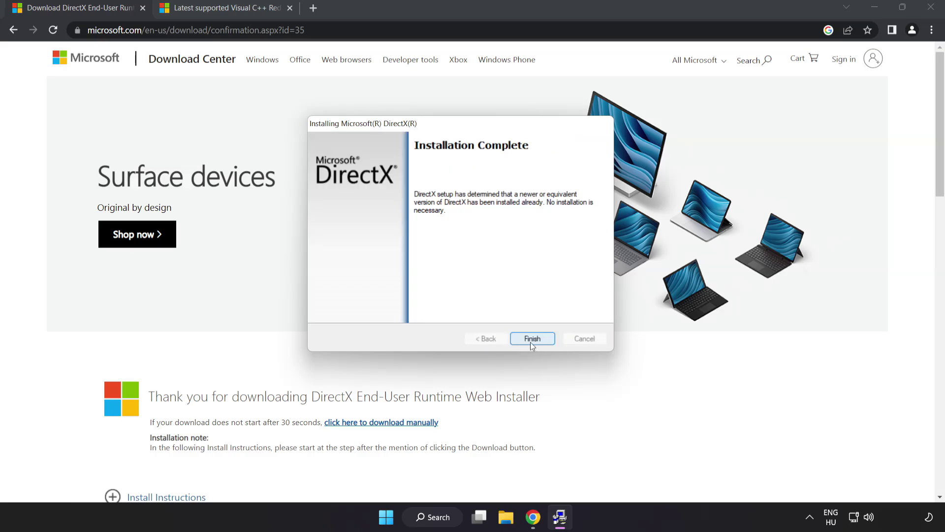
{"action": "left_click", "coordinate": [533, 343]}
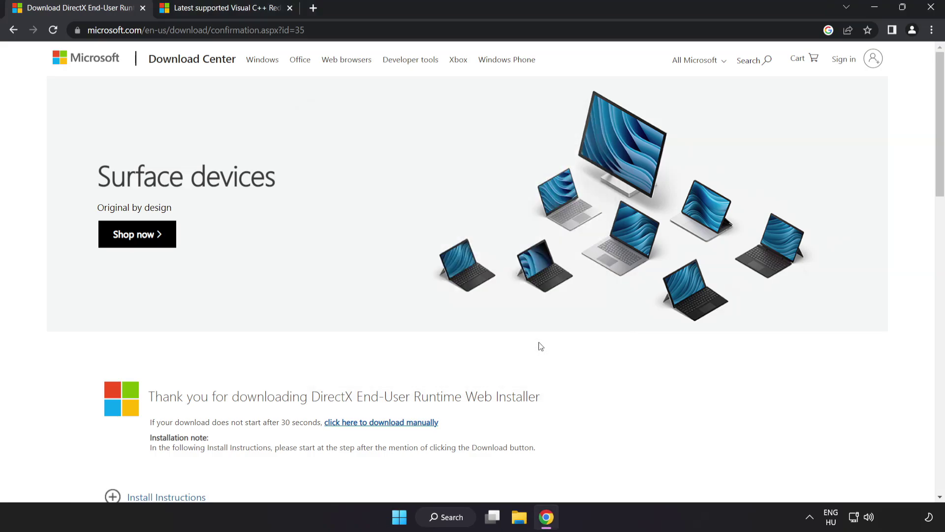
{"action": "left_click", "coordinate": [143, 8]}
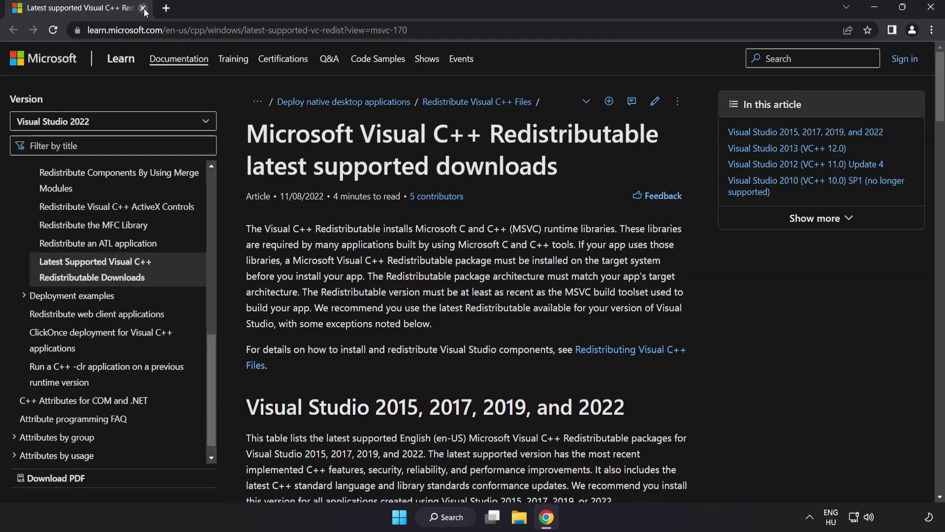
Download the ARM64, x86 and x64 Visual C++ Redistributable installers.
{"action": "left_click", "coordinate": [559, 33]}
{"action": "left_click", "coordinate": [558, 35]}
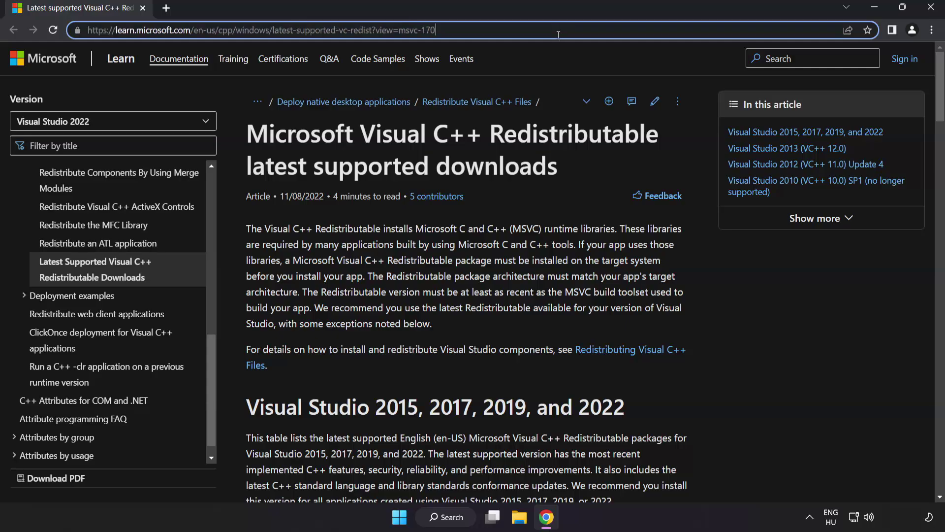
{"action": "left_click", "coordinate": [729, 114]}
{"action": "left_click_drag", "start_coordinate": [933, 93], "coordinate": [933, 138]}
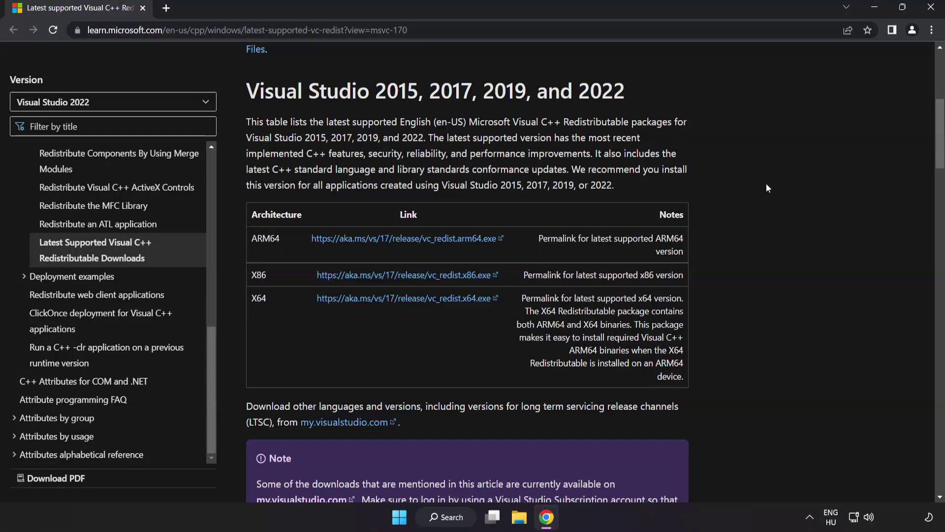
{"action": "left_click", "coordinate": [392, 240]}
{"action": "left_click", "coordinate": [400, 279]}
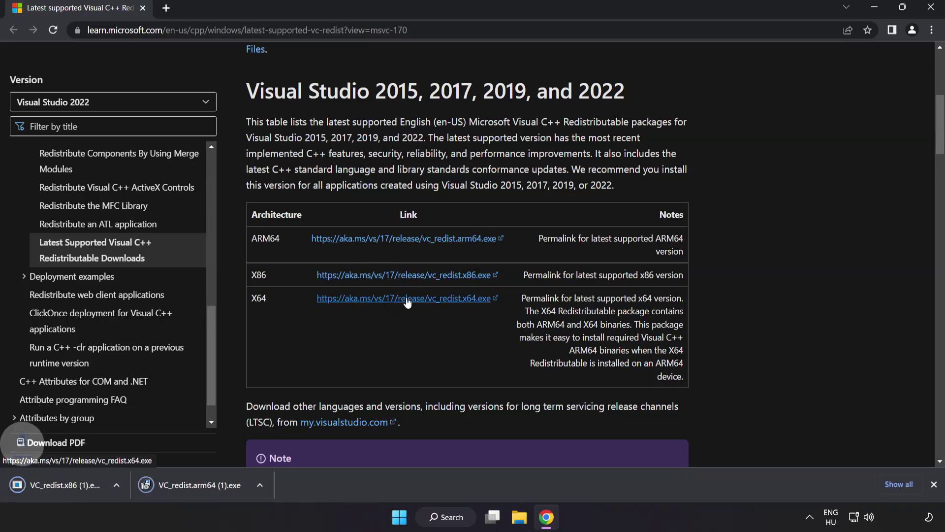
{"action": "left_click", "coordinate": [406, 300]}
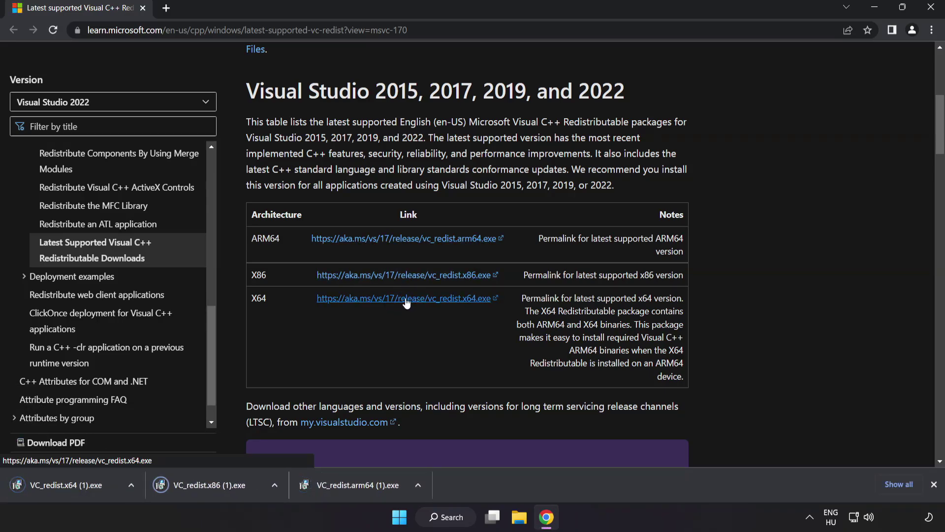
Accept the license and install the ARM64 redistributable, dismissing its failed setup.
{"action": "left_click", "coordinate": [357, 486]}
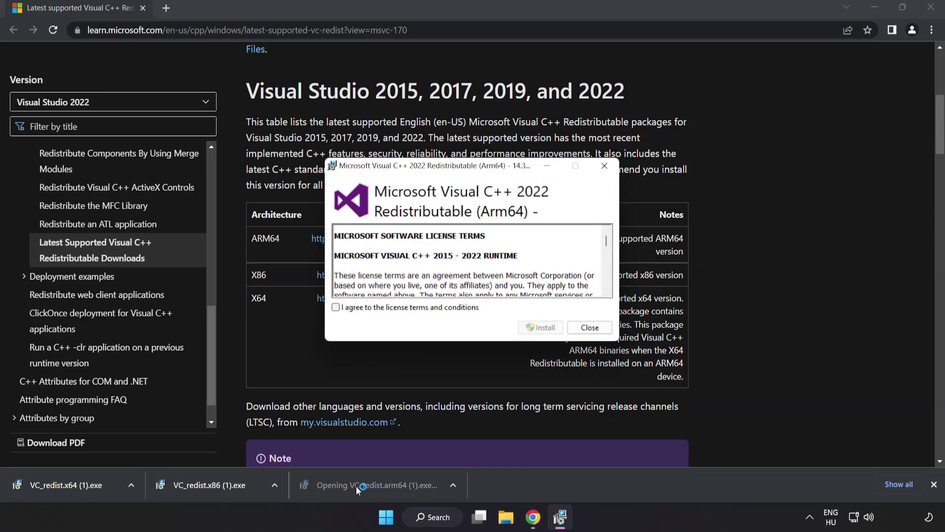
{"action": "left_click_drag", "start_coordinate": [610, 241], "coordinate": [605, 288]}
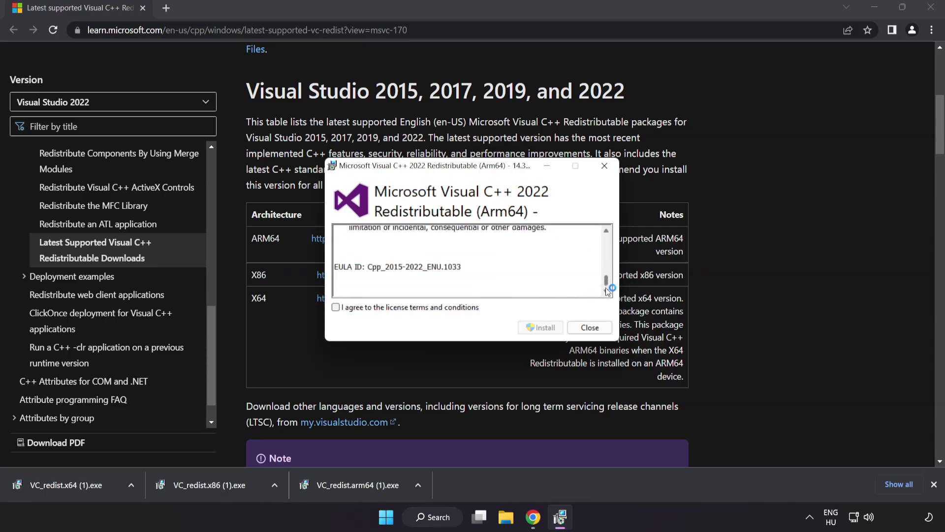
{"action": "left_click", "coordinate": [336, 307]}
{"action": "left_click", "coordinate": [539, 329]}
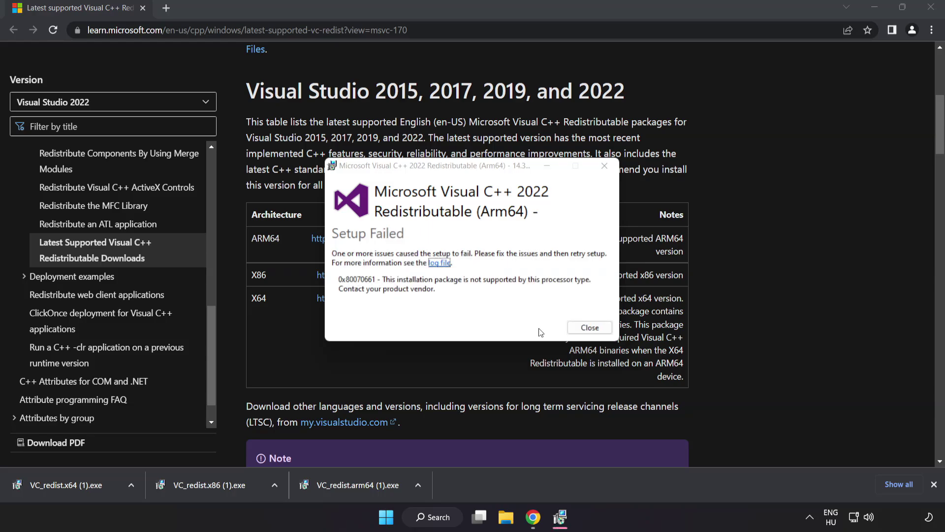
{"action": "left_click", "coordinate": [590, 328]}
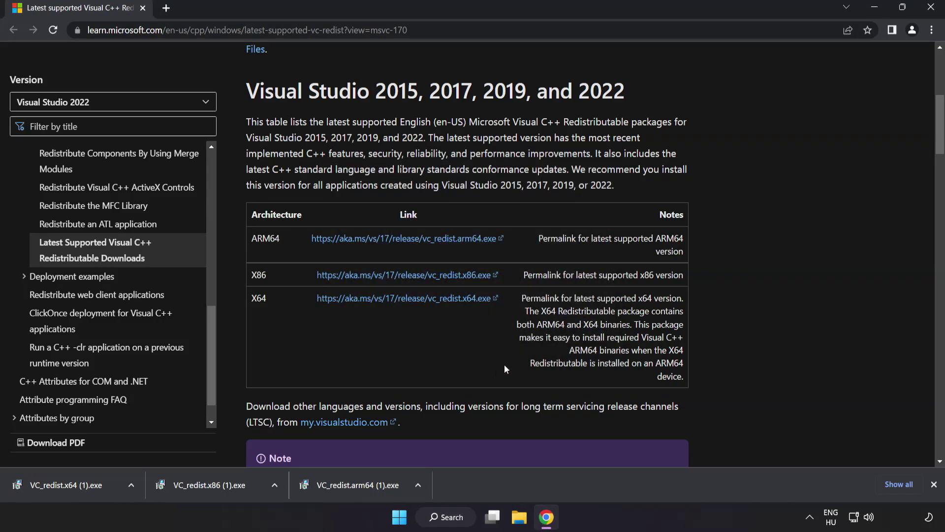
Install the x86 redistributable successfully, try x64 (fails pending restart), then close Chrome.
{"action": "left_click", "coordinate": [213, 485]}
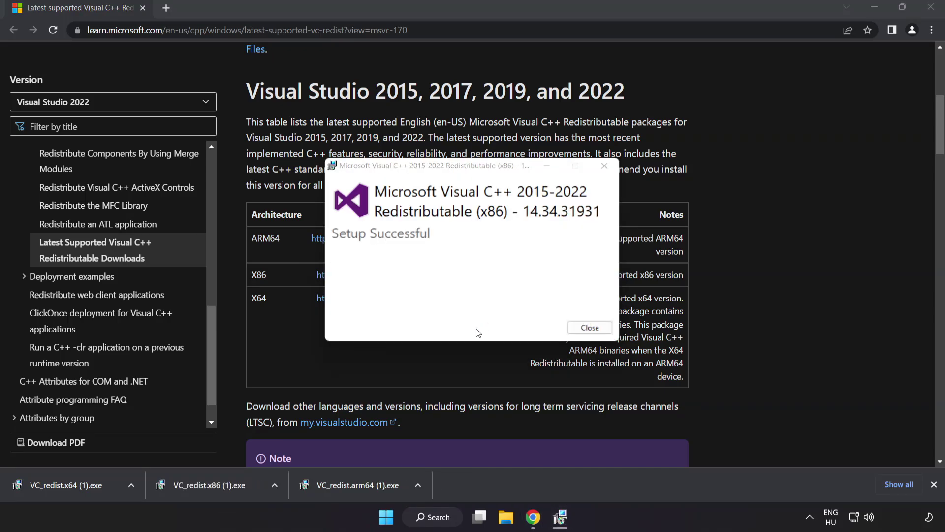
{"action": "left_click", "coordinate": [589, 328]}
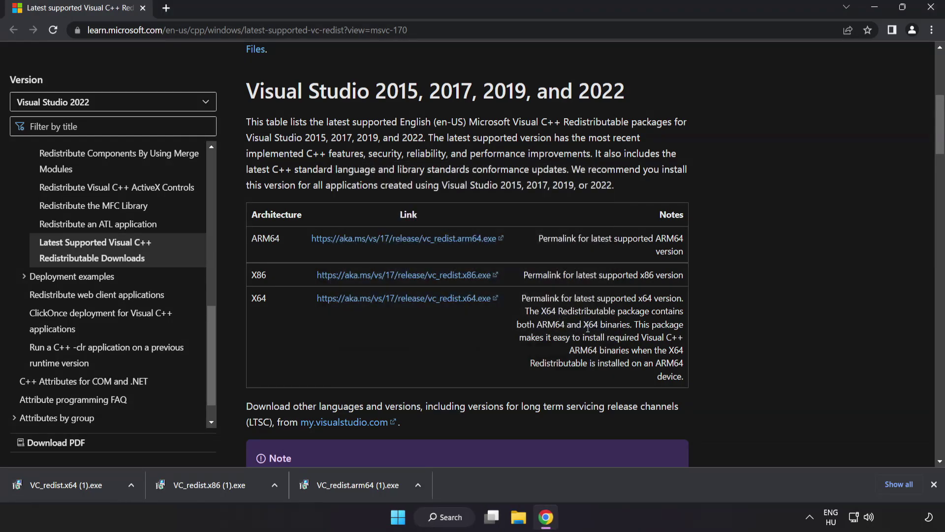
{"action": "left_click", "coordinate": [86, 486]}
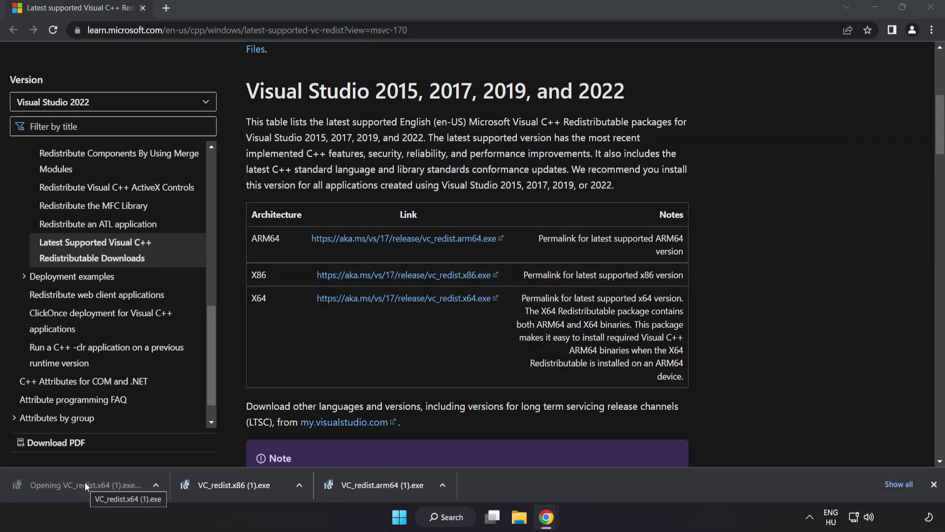
{"action": "left_click", "coordinate": [592, 328]}
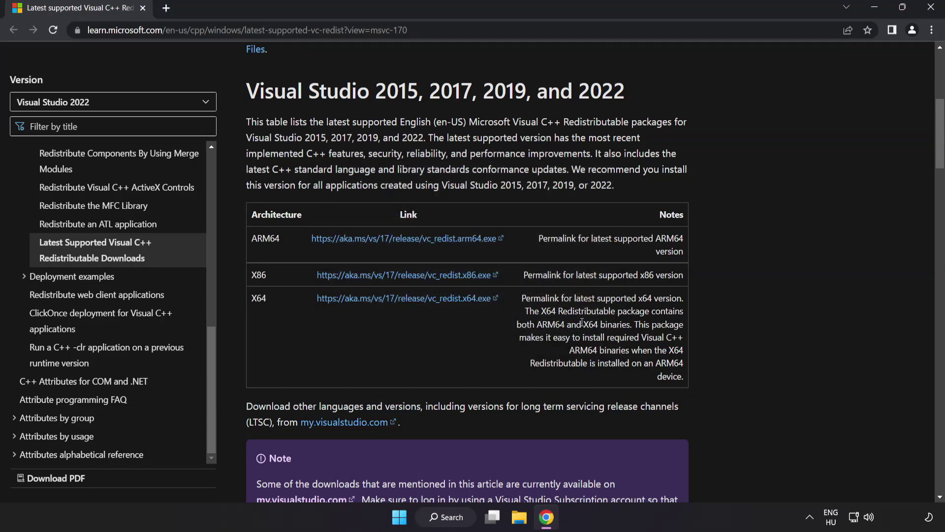
{"action": "left_click", "coordinate": [930, 8]}
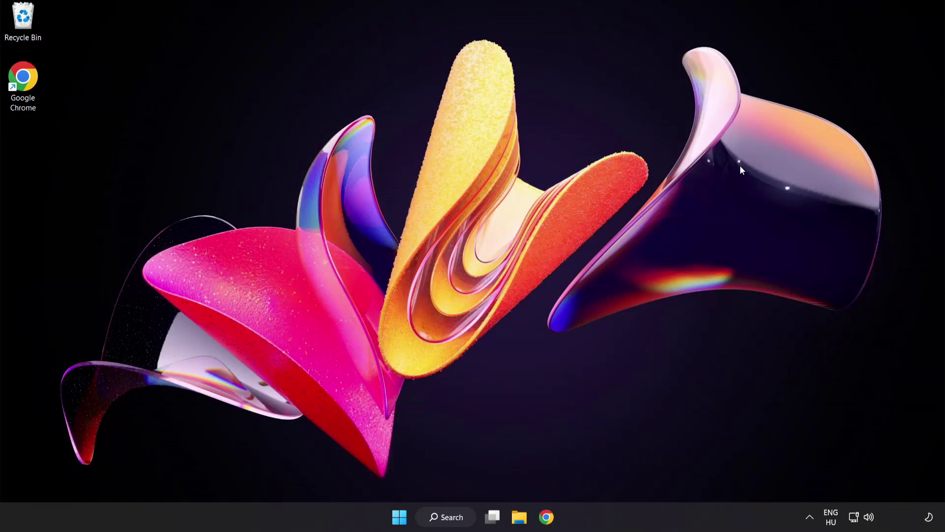
Launch Command Prompt as administrator from a 'cmd' search.
{"action": "left_click", "coordinate": [440, 520]}
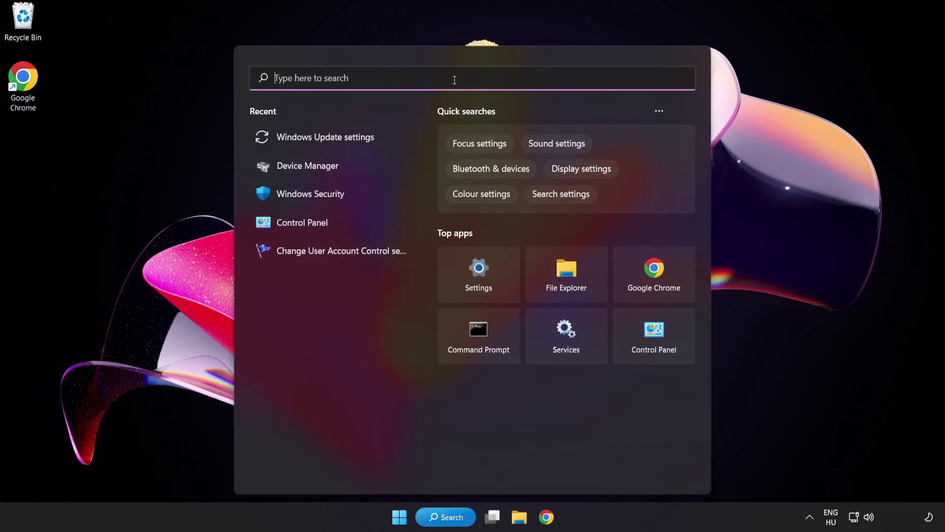
{"action": "type", "text": "cmd"}
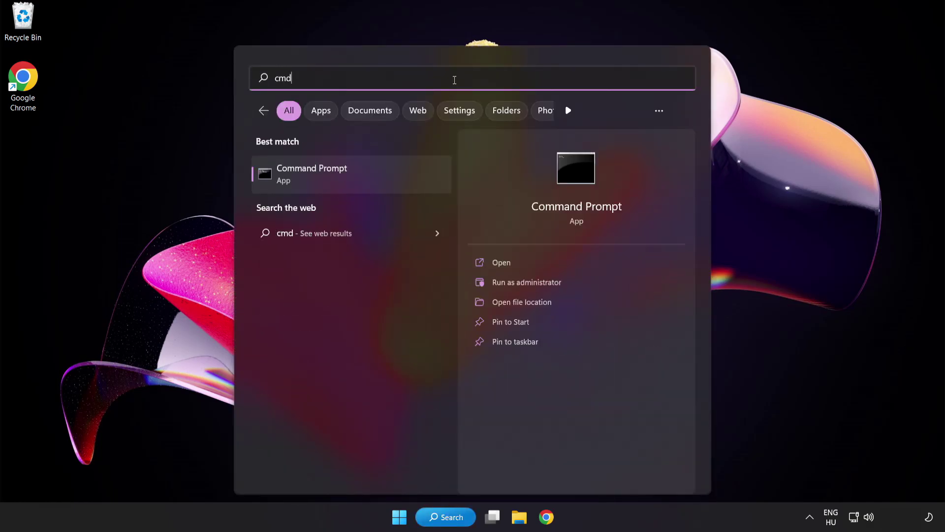
{"action": "right_click", "coordinate": [354, 182]}
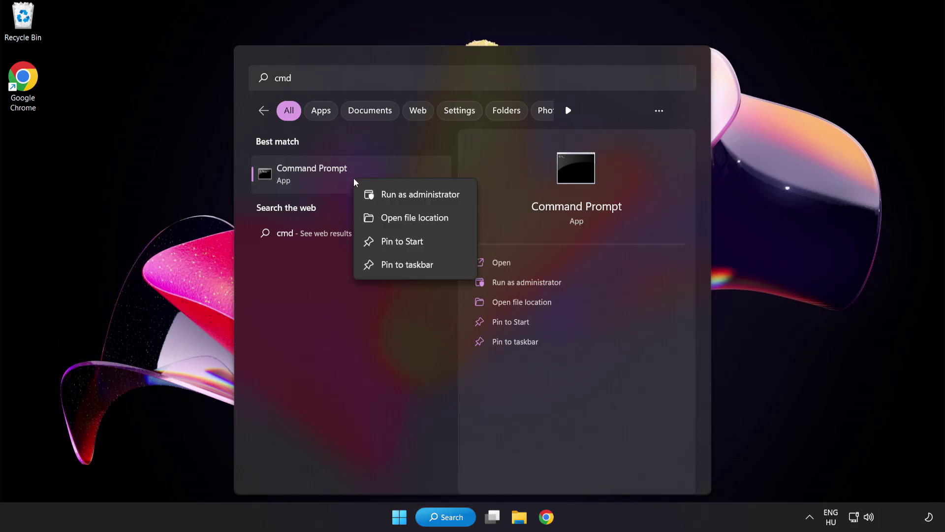
{"action": "left_click", "coordinate": [399, 197]}
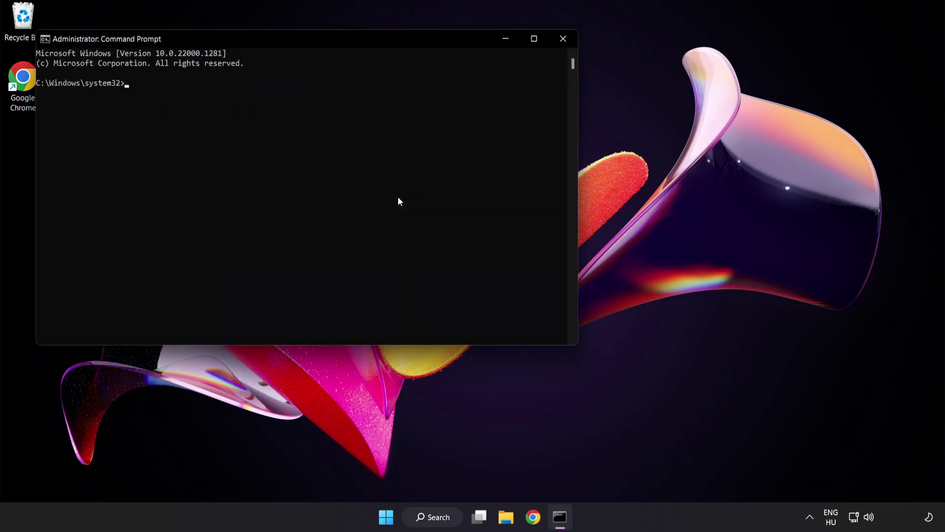
Run sfc /scannow, which finds no integrity violations, then show the Start menu power options.
{"action": "left_click_drag", "start_coordinate": [269, 40], "coordinate": [411, 94]}
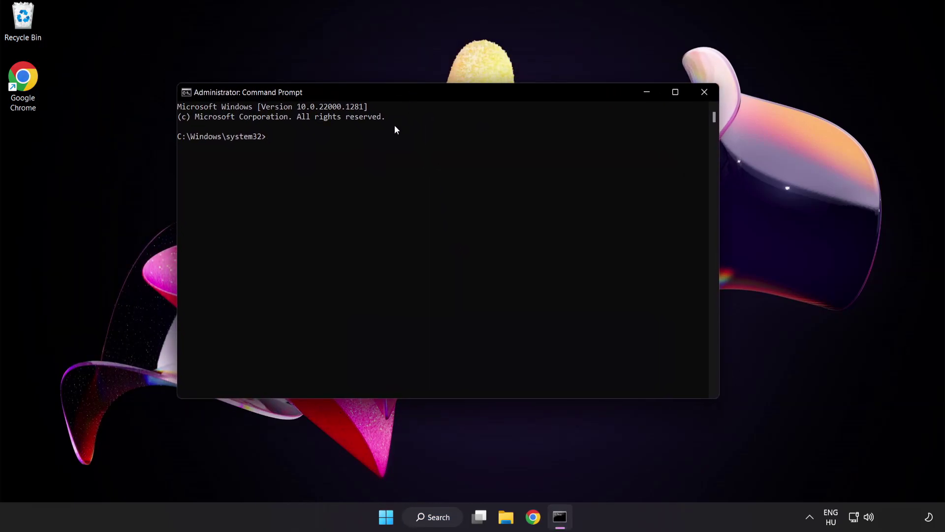
{"action": "type", "text": "sfc"}
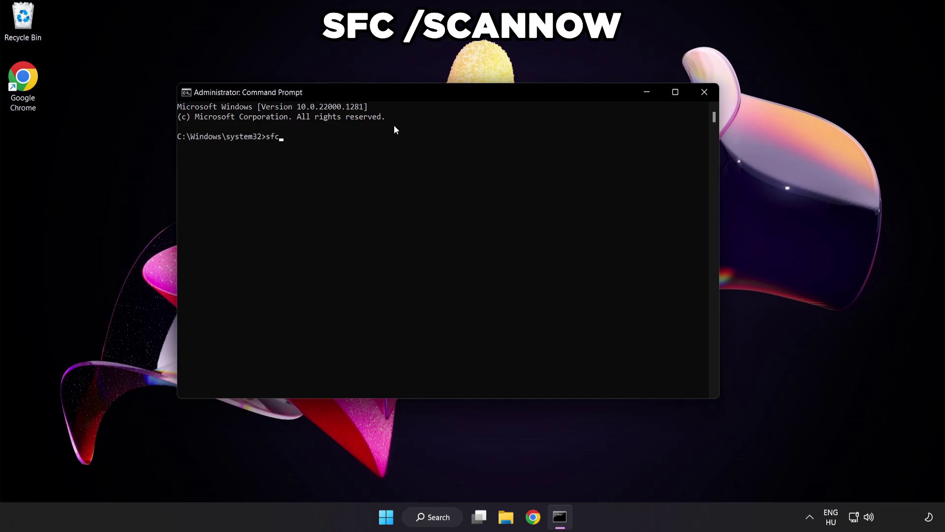
{"action": "type", "text": " /scannow"}
{"action": "key", "text": "Return"}
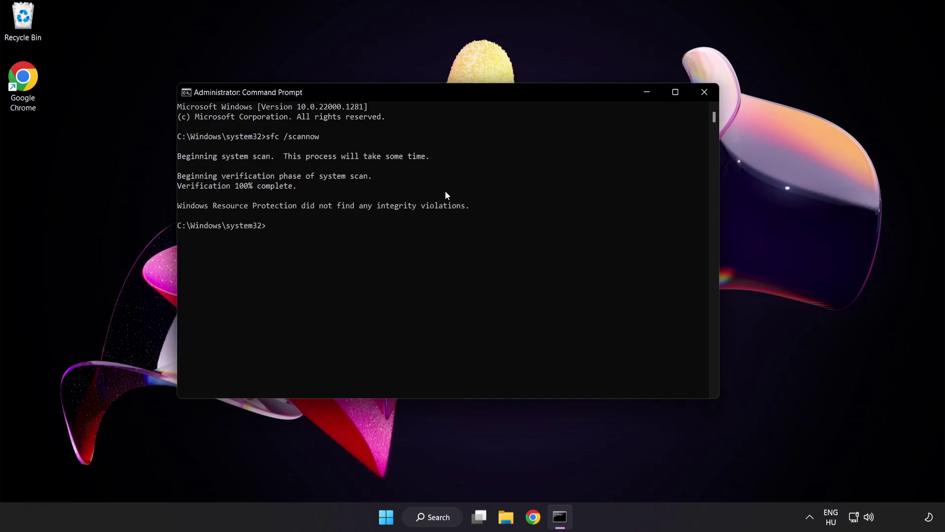
{"action": "left_click", "coordinate": [704, 94]}
{"action": "left_click", "coordinate": [399, 516]}
{"action": "left_click", "coordinate": [626, 474]}
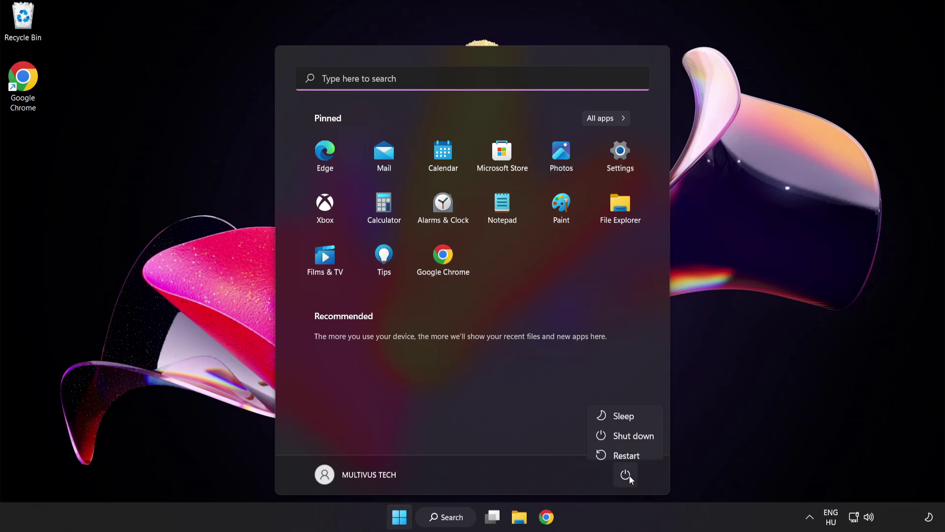